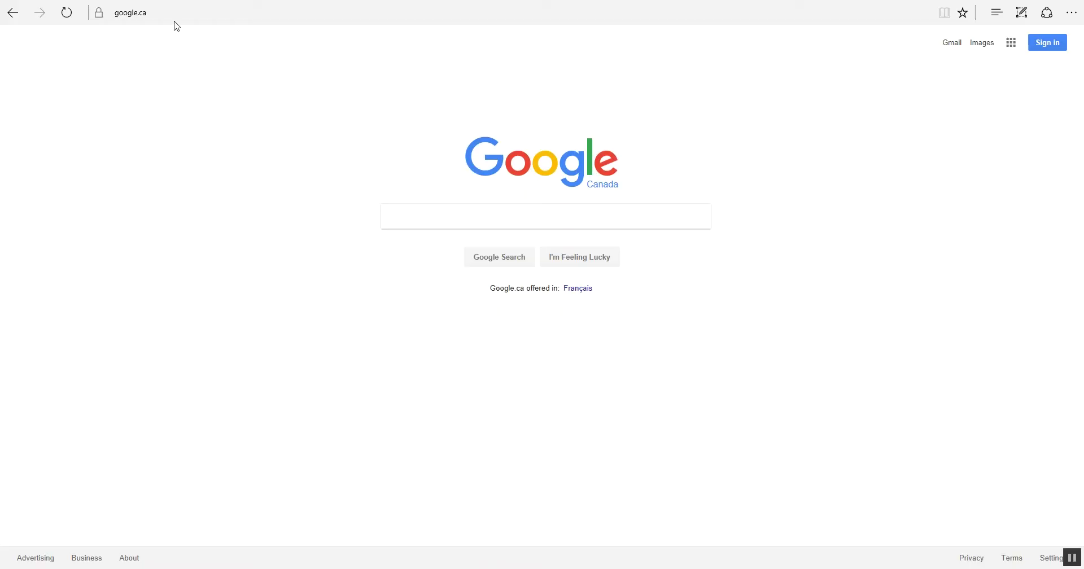
pyautogui.click(161, 13)
pyautogui.write('www.k')
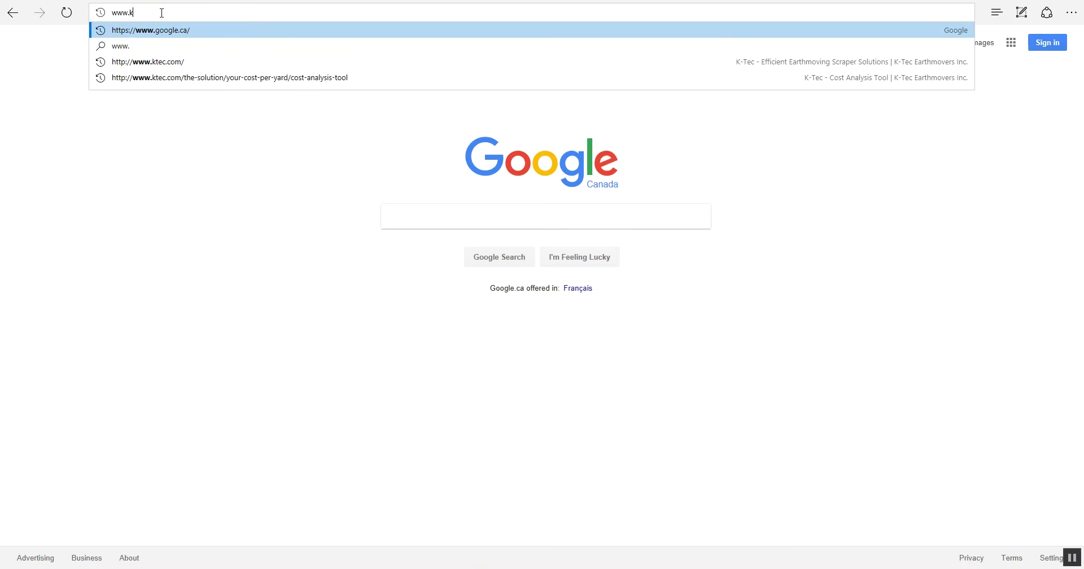
pyautogui.write('tec.com')
pyautogui.press('Return')
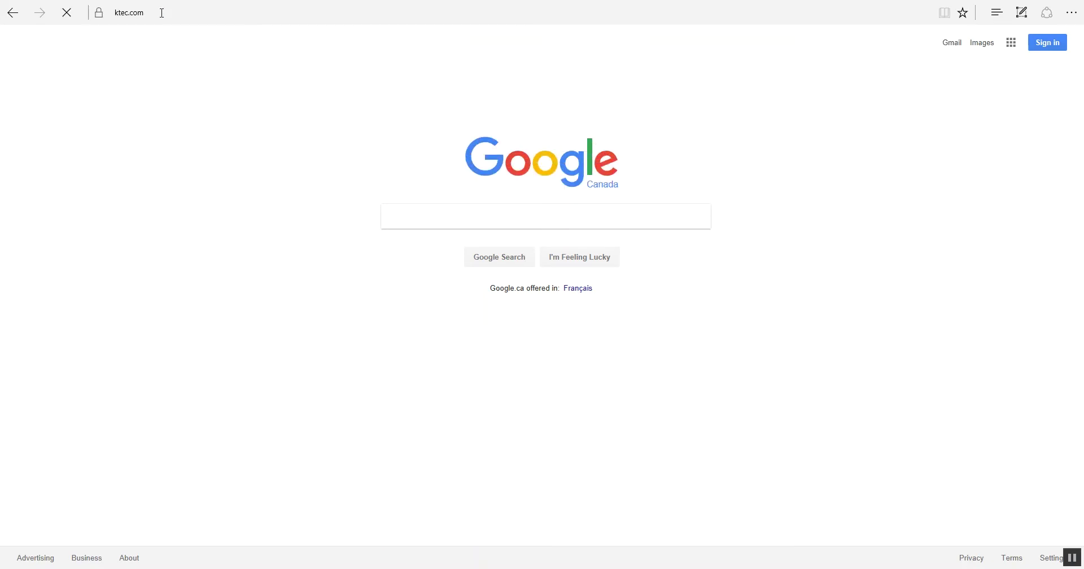
pyautogui.scroll(-1, 386, 341)
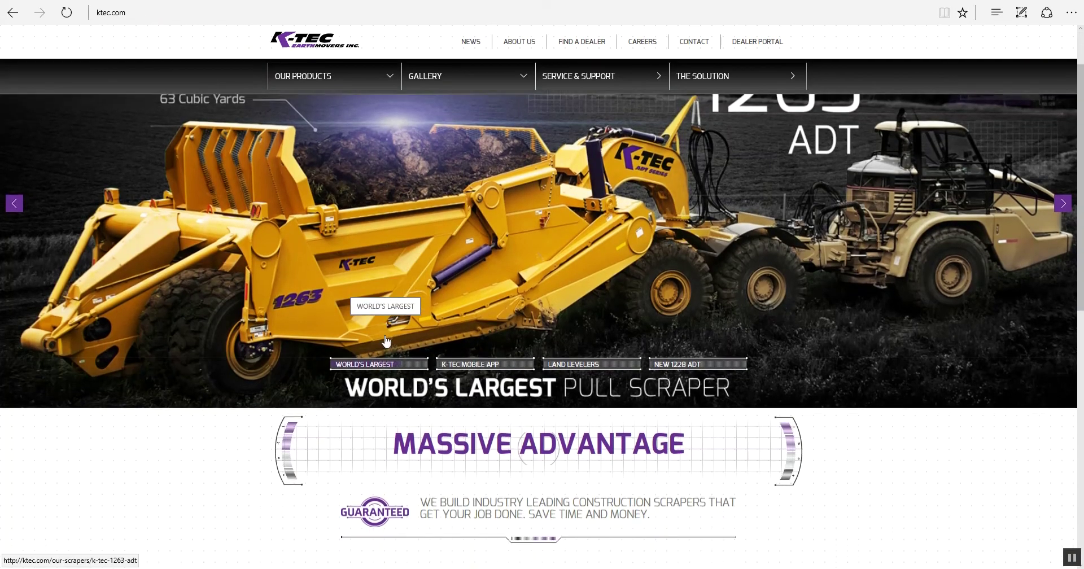
pyautogui.scroll(-5, 386, 341)
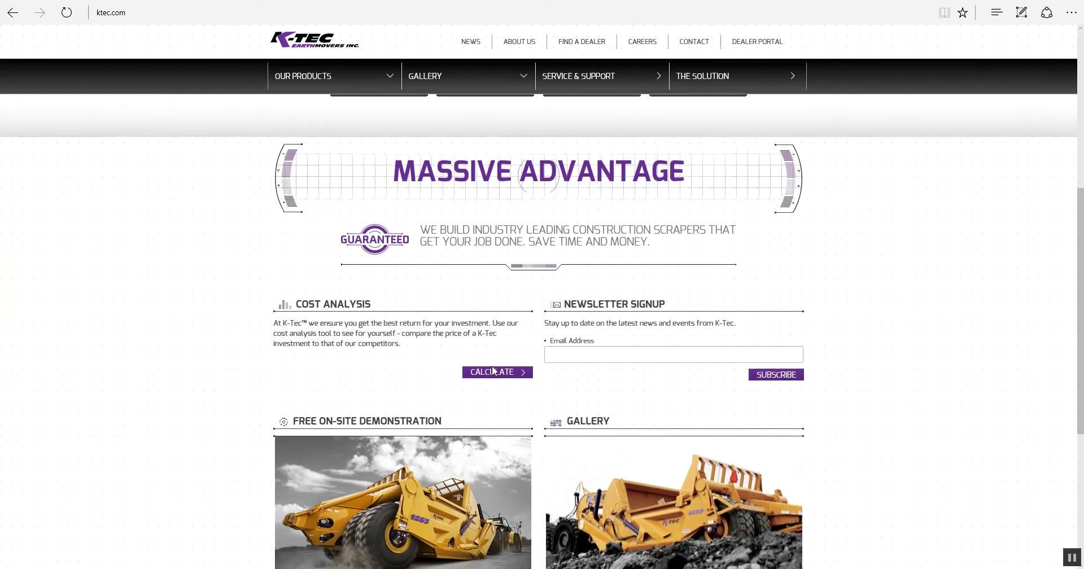
pyautogui.click(523, 379)
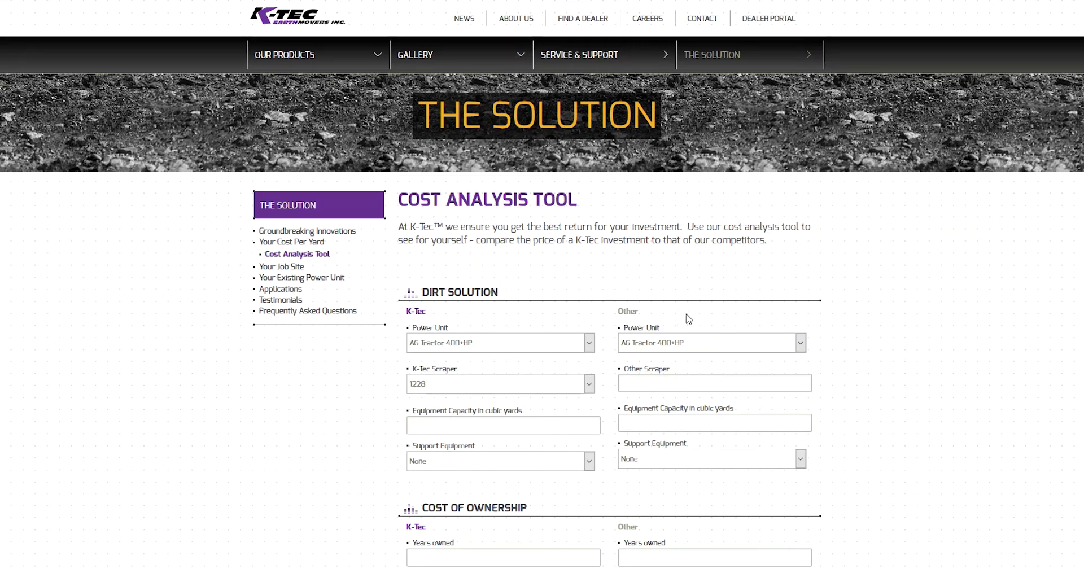
# Step: Set the K-Tec column to ADT 40 Ton, 1233 ADT scraper, 36 cubic yards, support equipment None
pyautogui.click(510, 350)
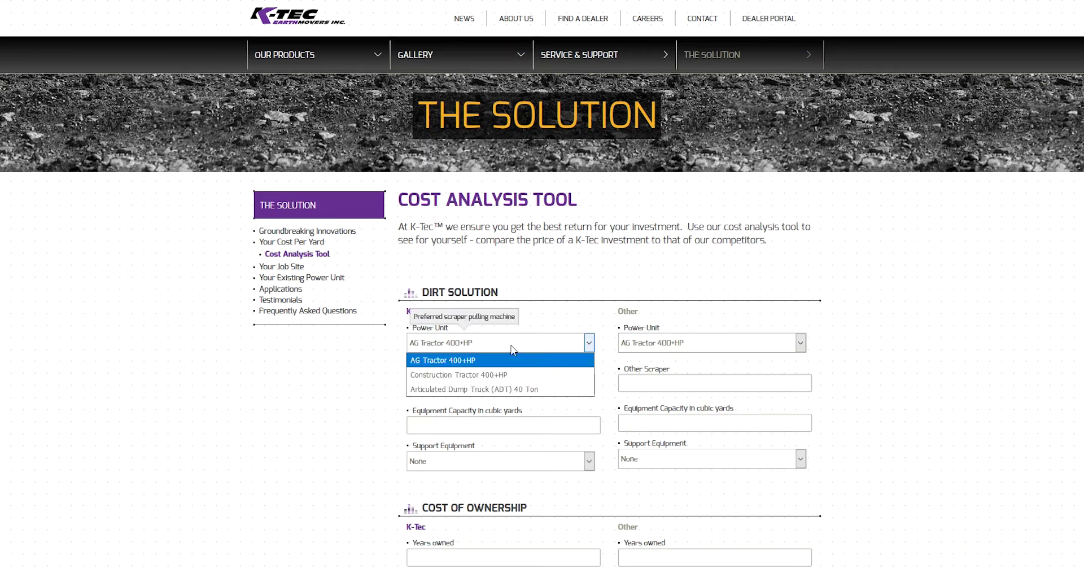
pyautogui.click(556, 390)
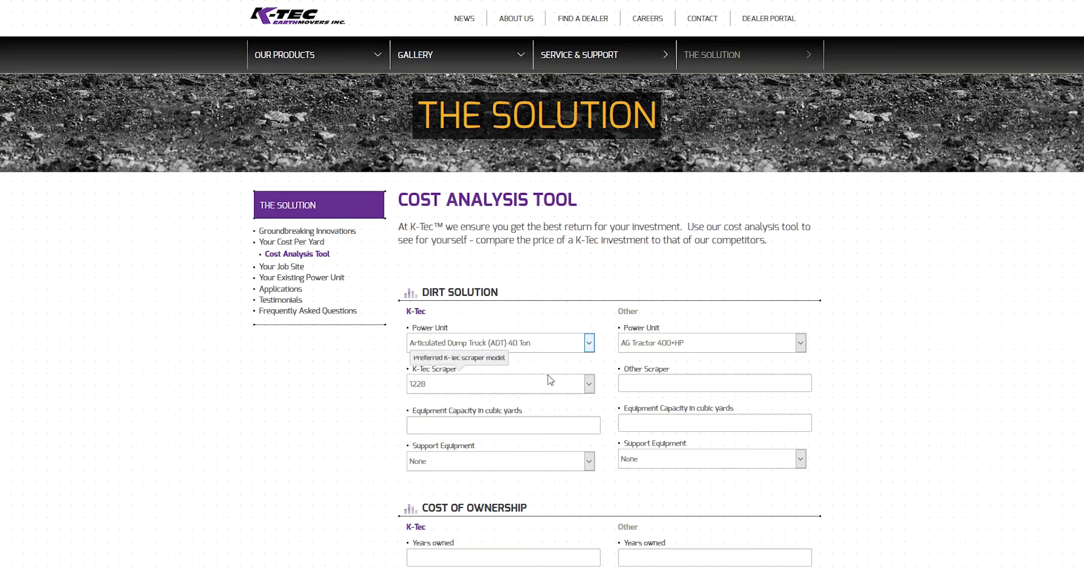
pyautogui.click(536, 387)
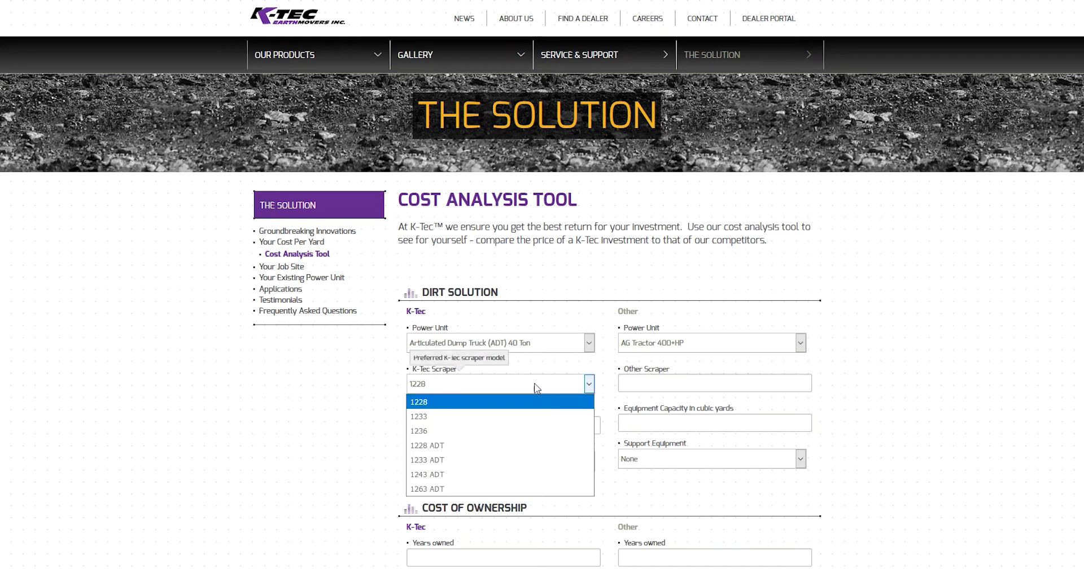
pyautogui.click(526, 459)
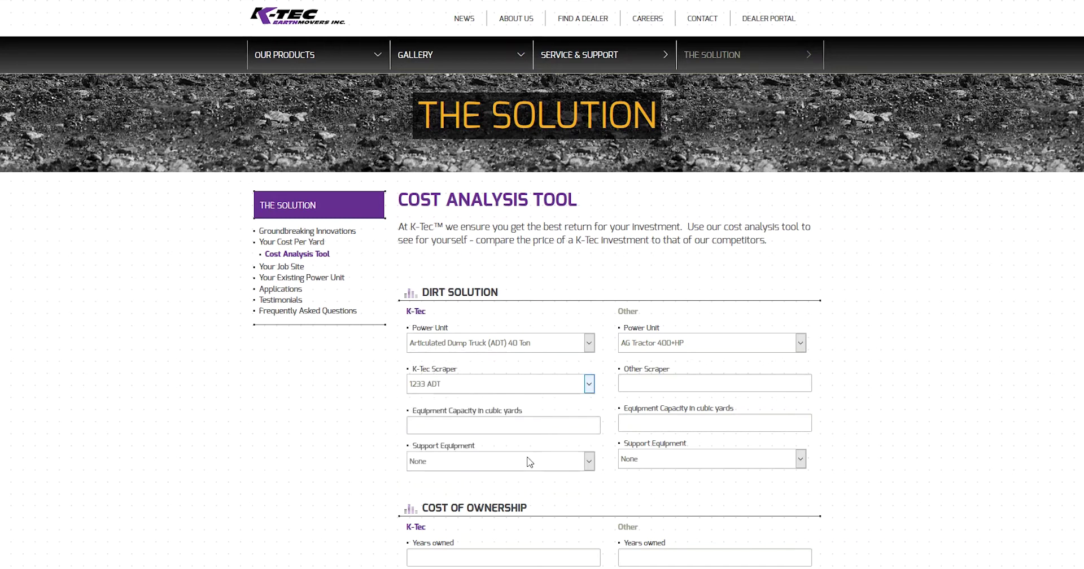
pyautogui.click(548, 426)
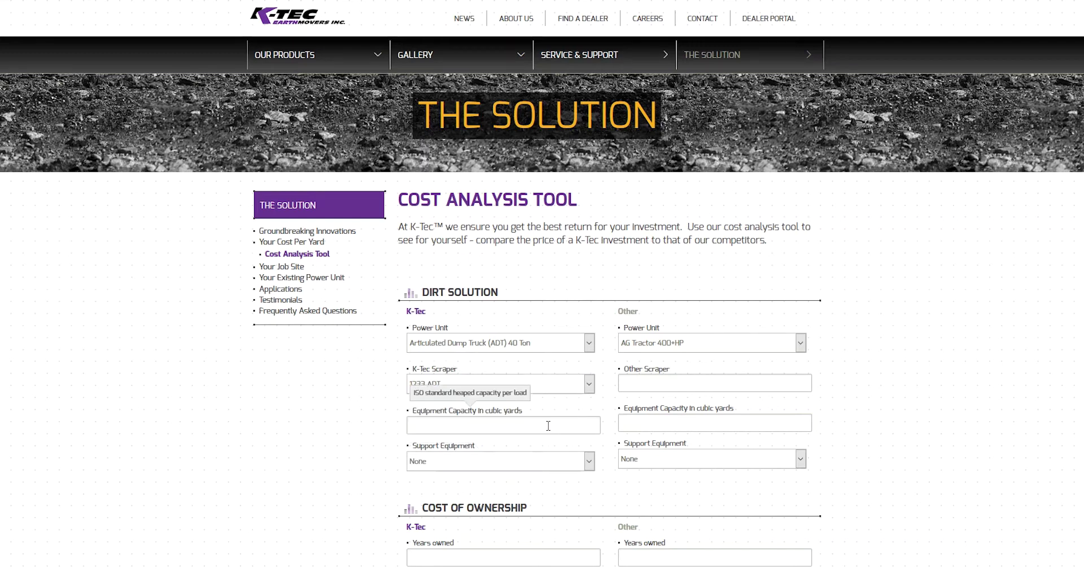
pyautogui.write('36')
pyautogui.click(528, 464)
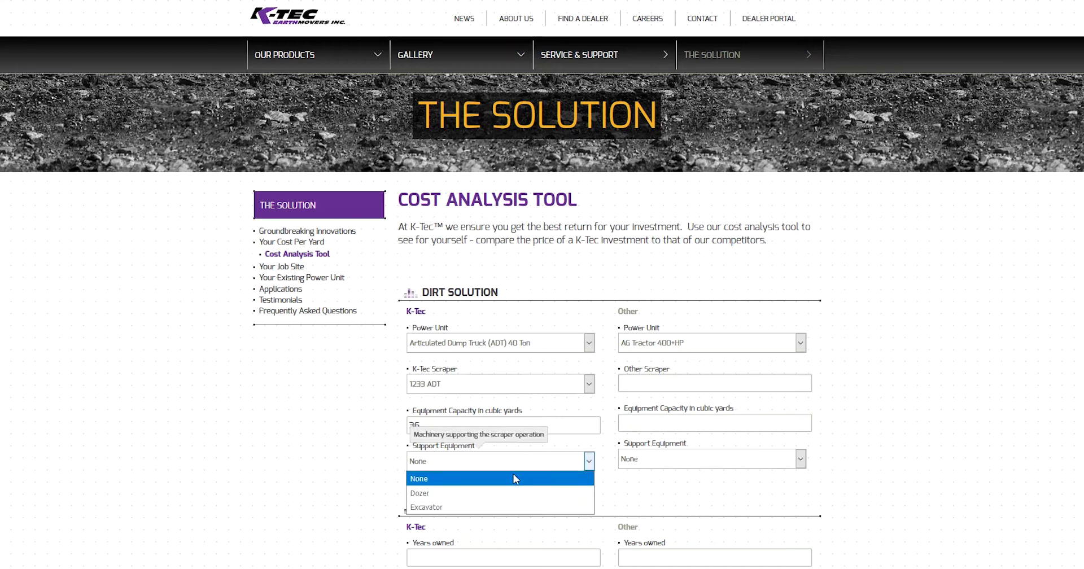
pyautogui.click(514, 478)
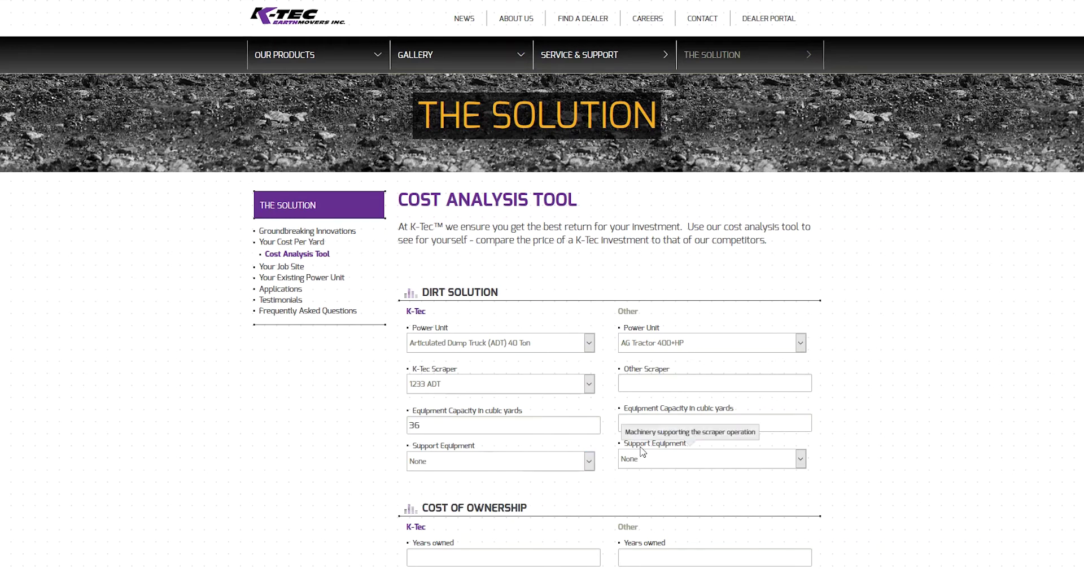
# Step: Give the Other column a Motor scraper 400HP, 24 cubic yards capacity and support equipment None
pyautogui.click(733, 341)
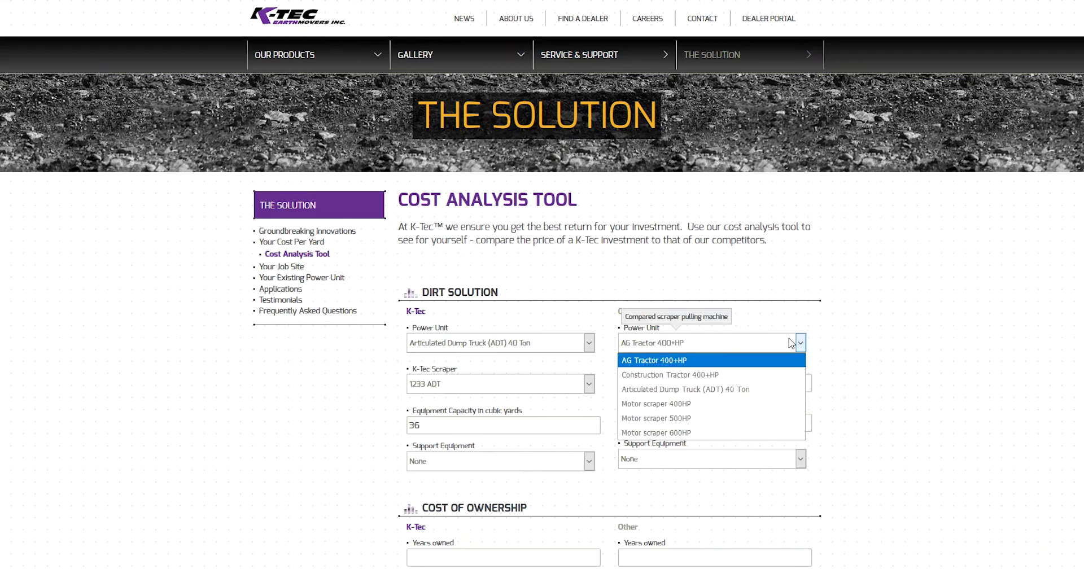
pyautogui.click(759, 405)
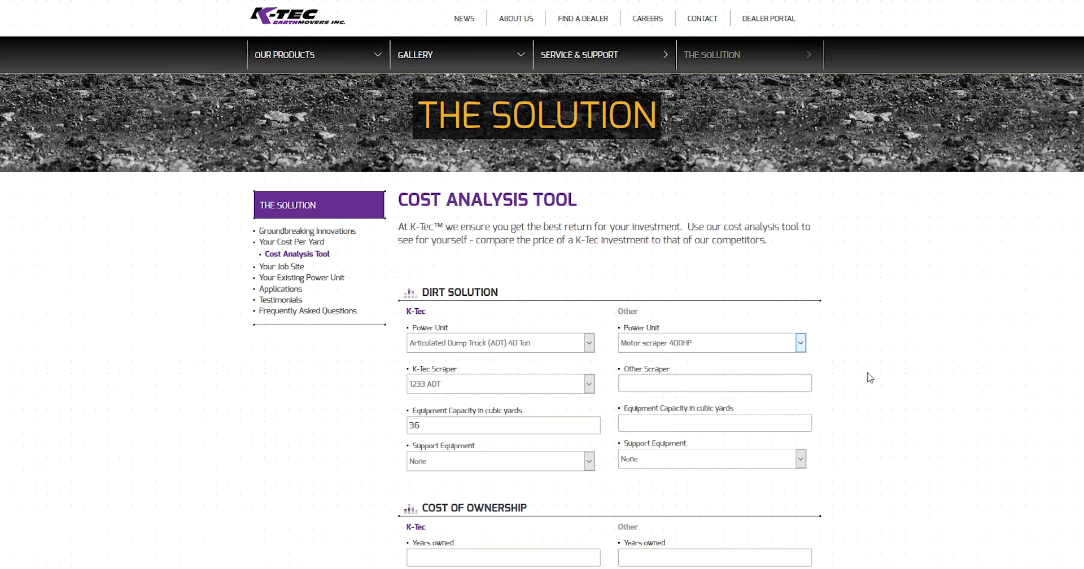
pyautogui.click(725, 384)
pyautogui.write('c')
pyautogui.click(774, 425)
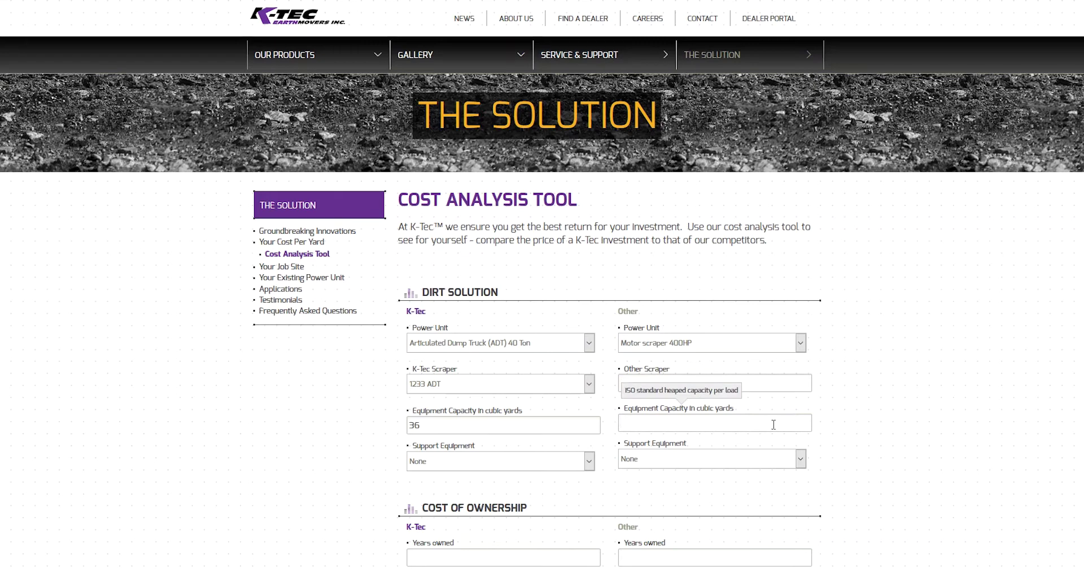
pyautogui.write('24')
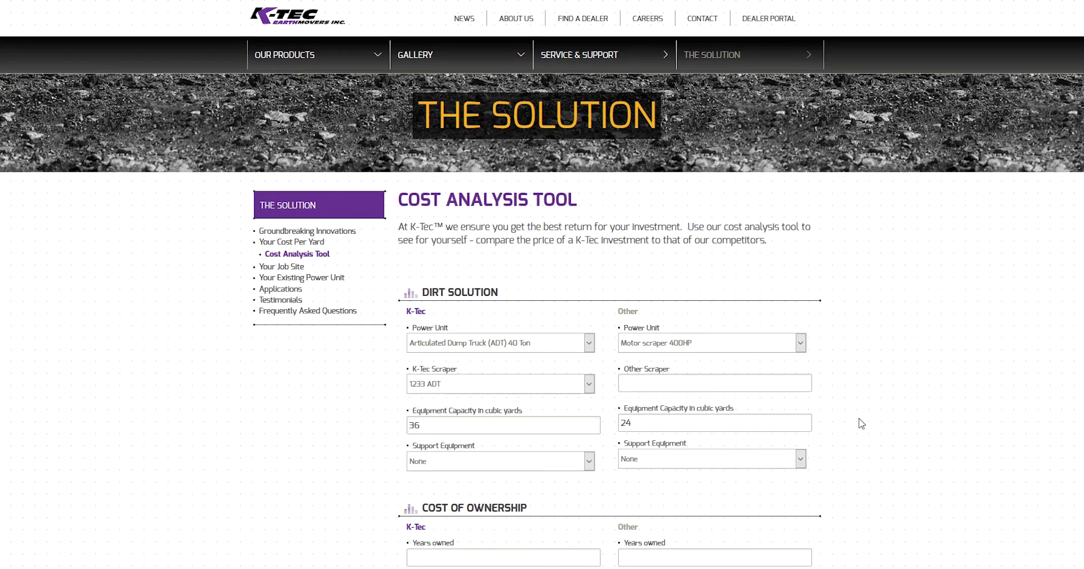
pyautogui.click(797, 459)
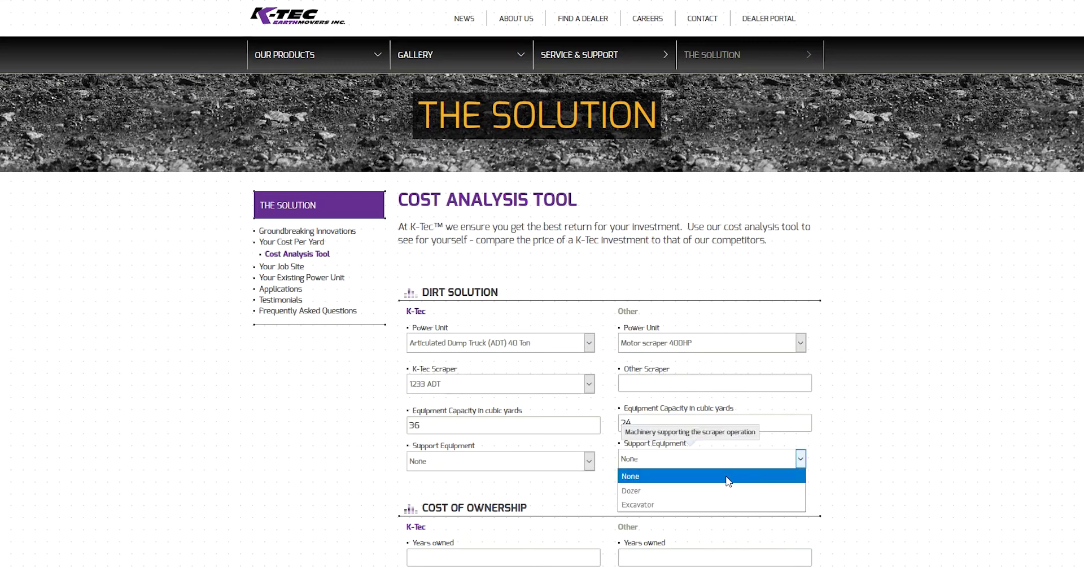
pyautogui.click(721, 481)
pyautogui.click(794, 481)
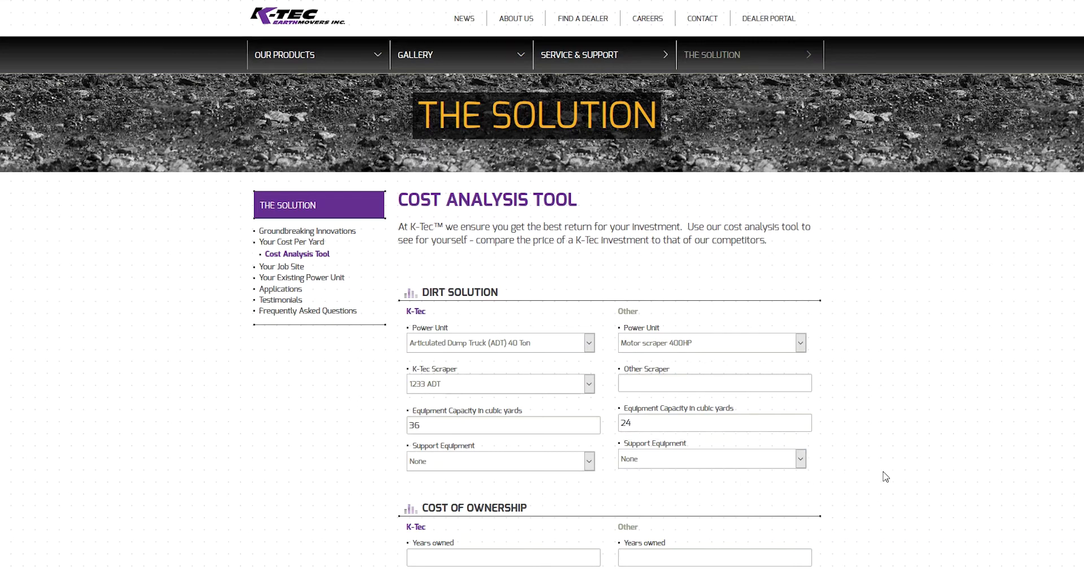
pyautogui.scroll(-7, 885, 477)
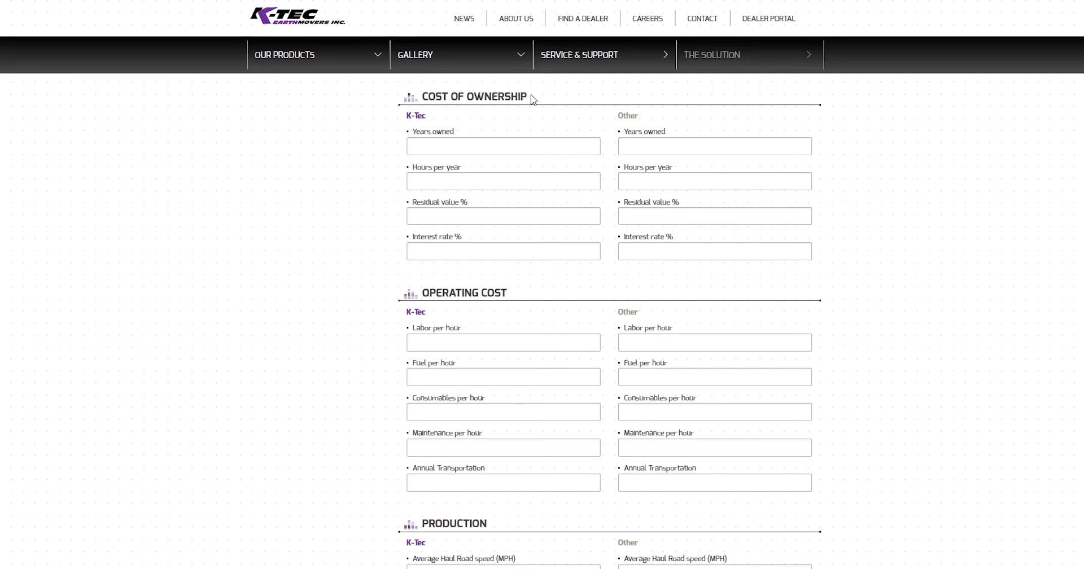
# Step: Enter 5 years owned and 2,000 hours per year in both columns
pyautogui.click(483, 148)
pyautogui.write('5')
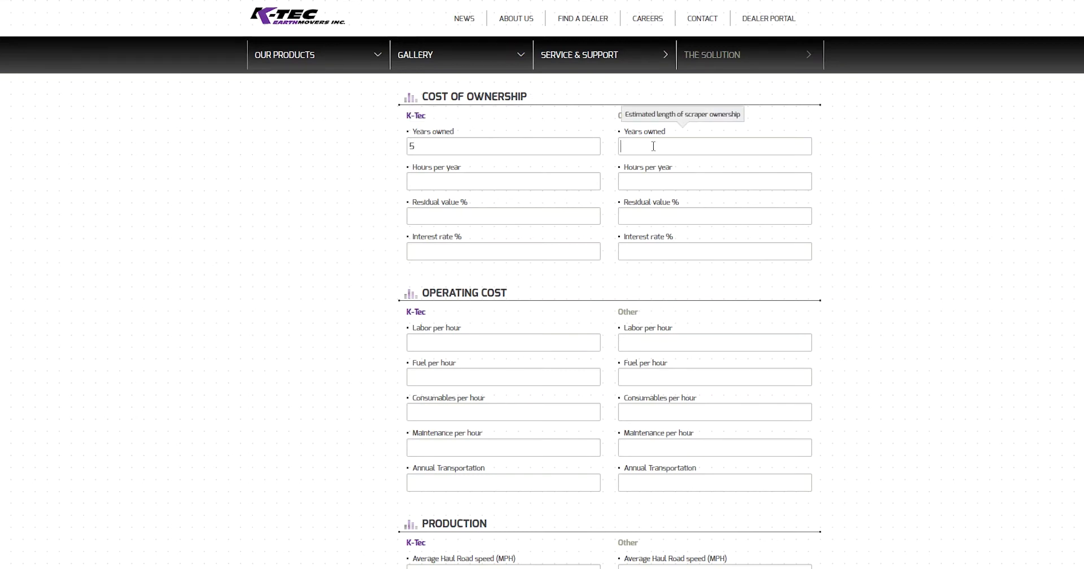
pyautogui.click(653, 146)
pyautogui.write('5')
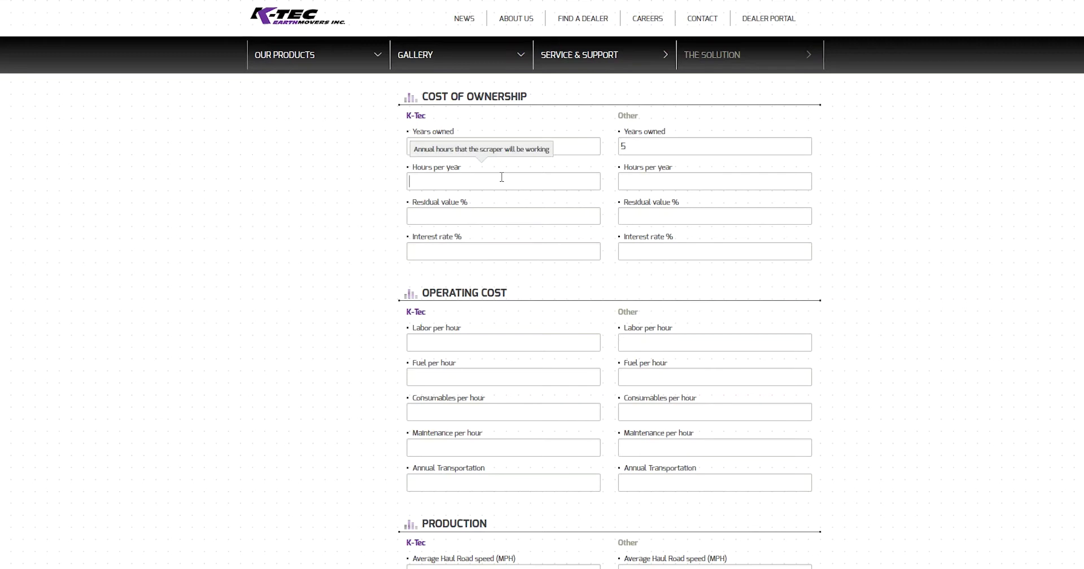
pyautogui.write('2000')
pyautogui.click(648, 182)
pyautogui.write('2000')
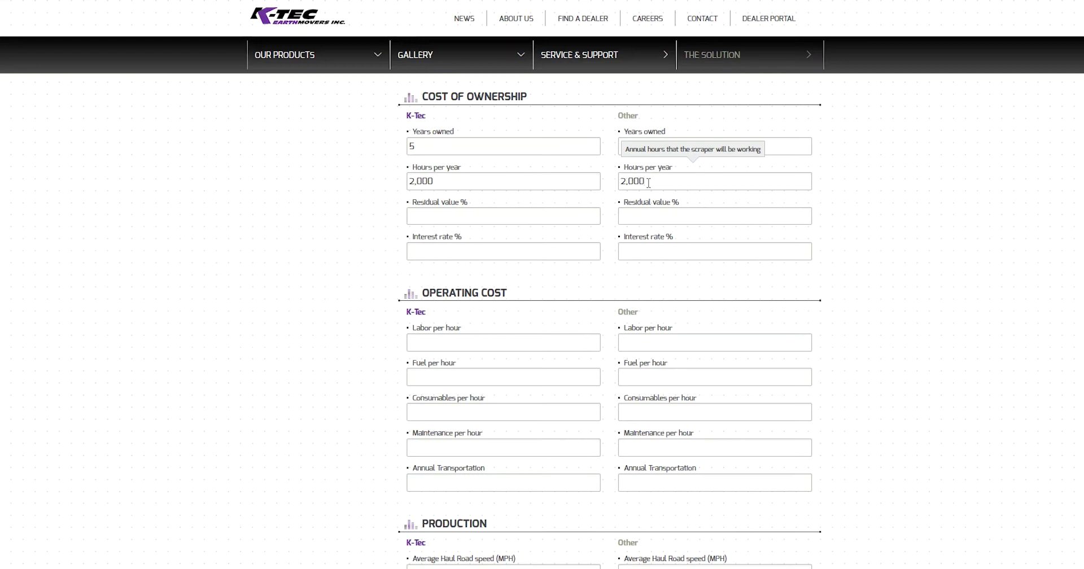
# Step: Set 50% residual value and 7% interest rate in both columns
pyautogui.click(443, 219)
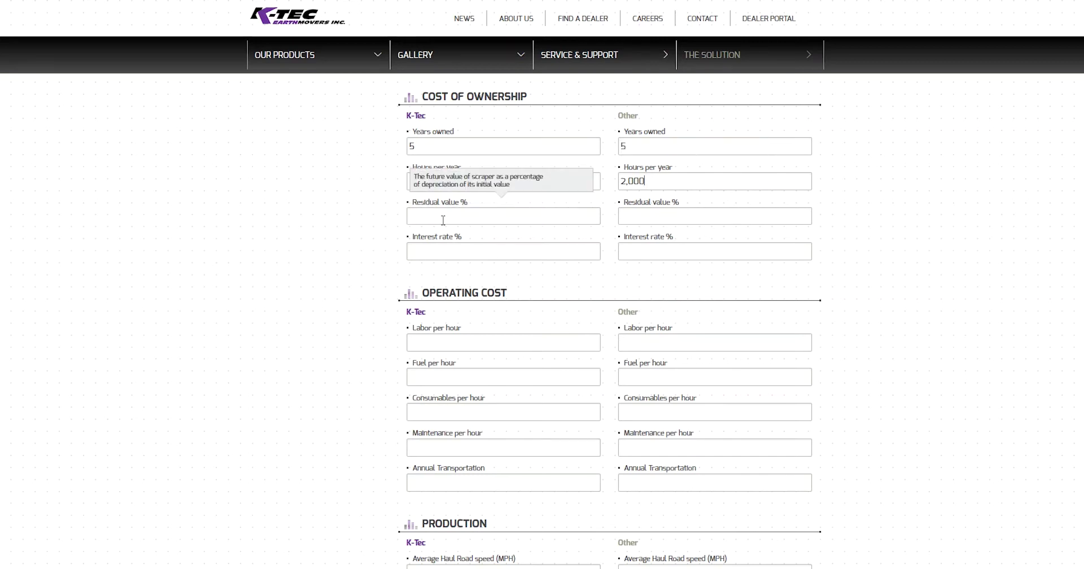
pyautogui.write('50')
pyautogui.click(645, 216)
pyautogui.write('50')
pyautogui.click(842, 222)
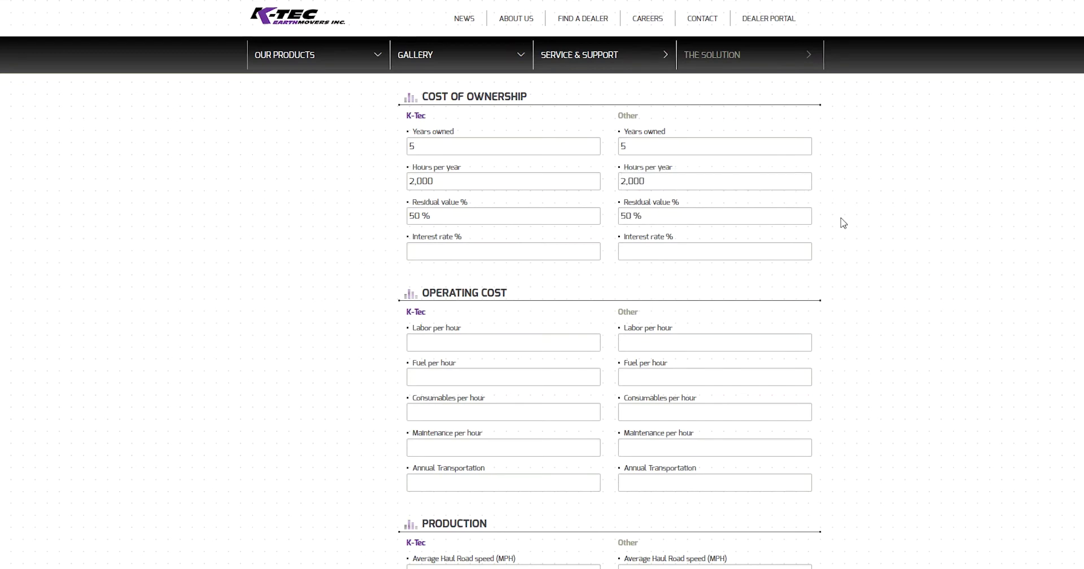
pyautogui.click(517, 252)
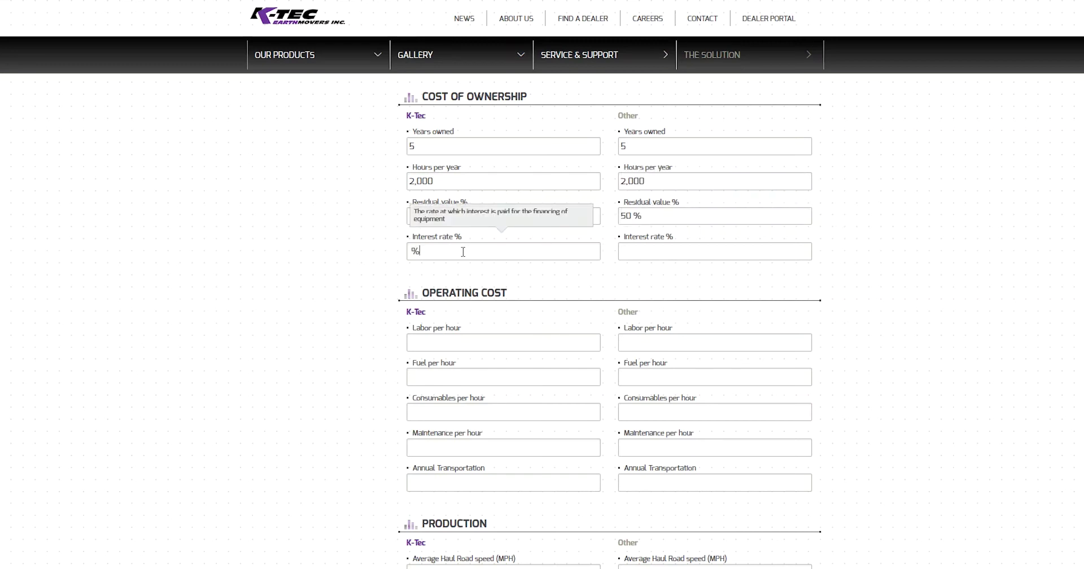
pyautogui.write('7')
pyautogui.click(635, 253)
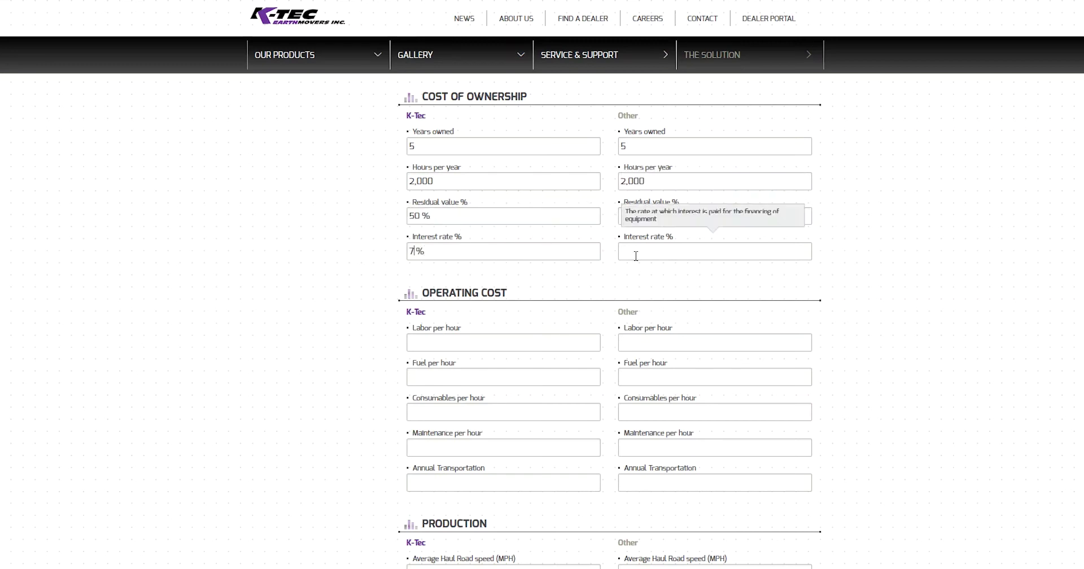
pyautogui.write('7')
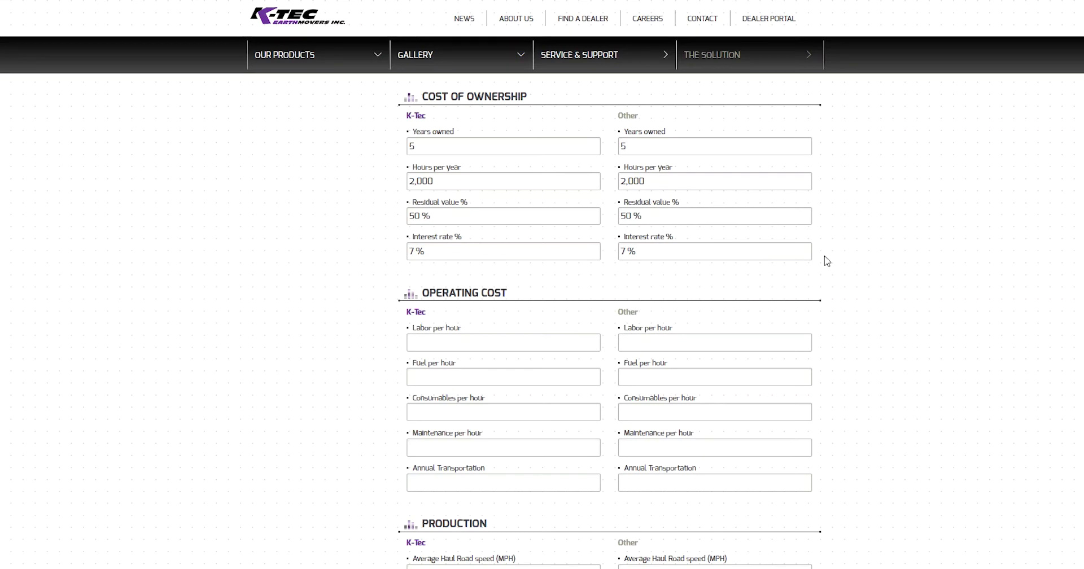
pyautogui.scroll(-3, 825, 259)
# Step: Enter a $36 labor cost per hour in both columns
pyautogui.scroll(-1, 830, 261)
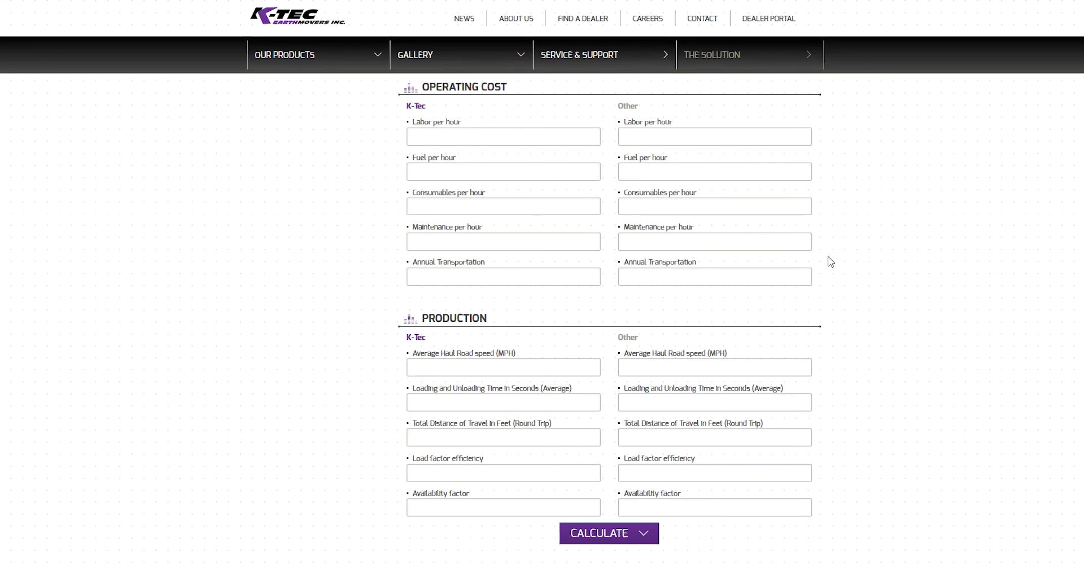
pyautogui.click(471, 138)
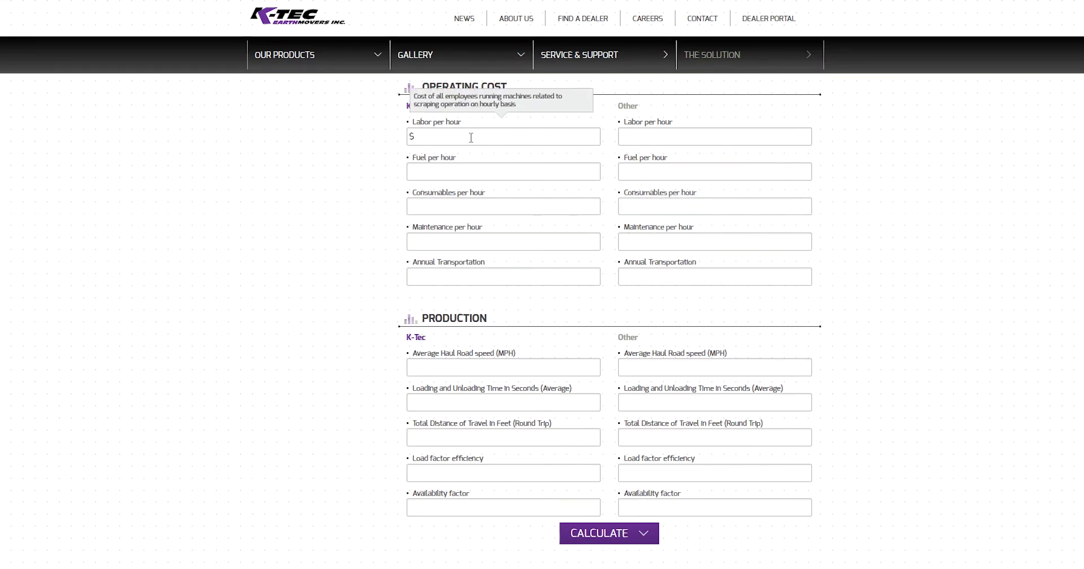
pyautogui.write('36')
pyautogui.click(683, 130)
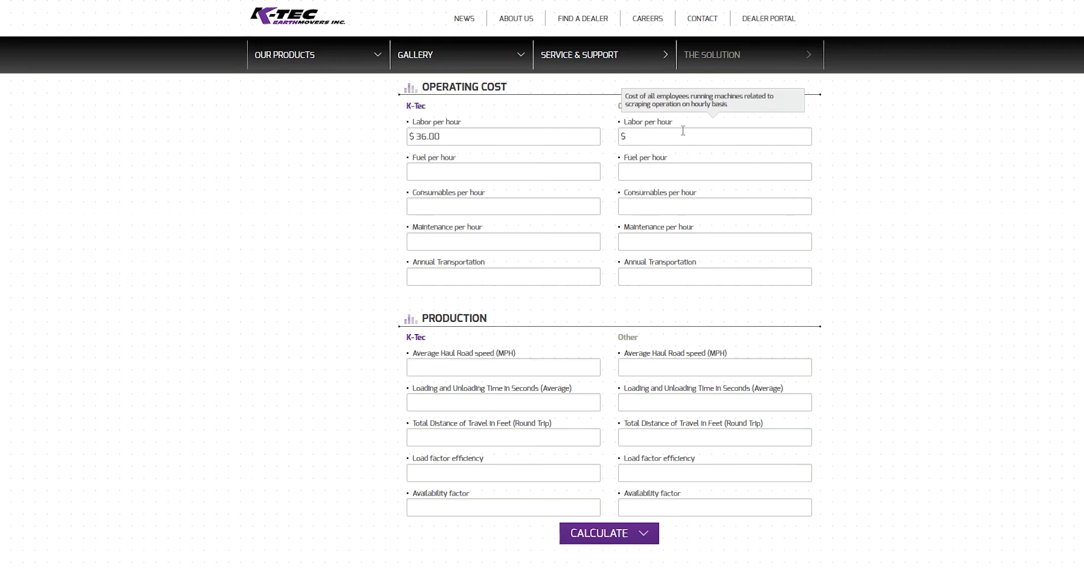
pyautogui.write('36')
# Step: Set fuel per hour to $51 K-Tec and $60 Other, and consumables to $5 in both
pyautogui.click(509, 172)
pyautogui.write('51')
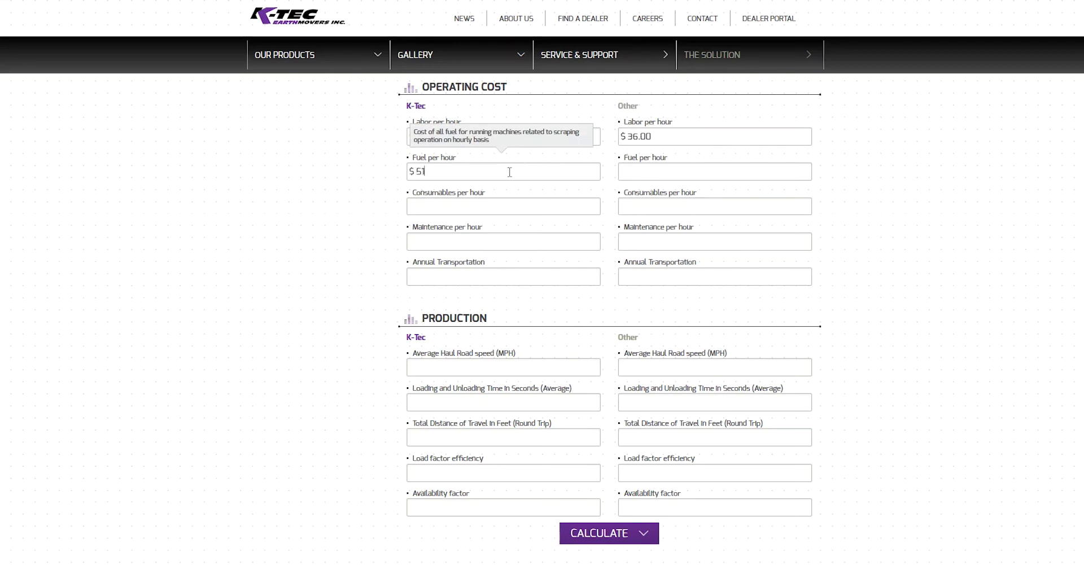
pyautogui.click(635, 173)
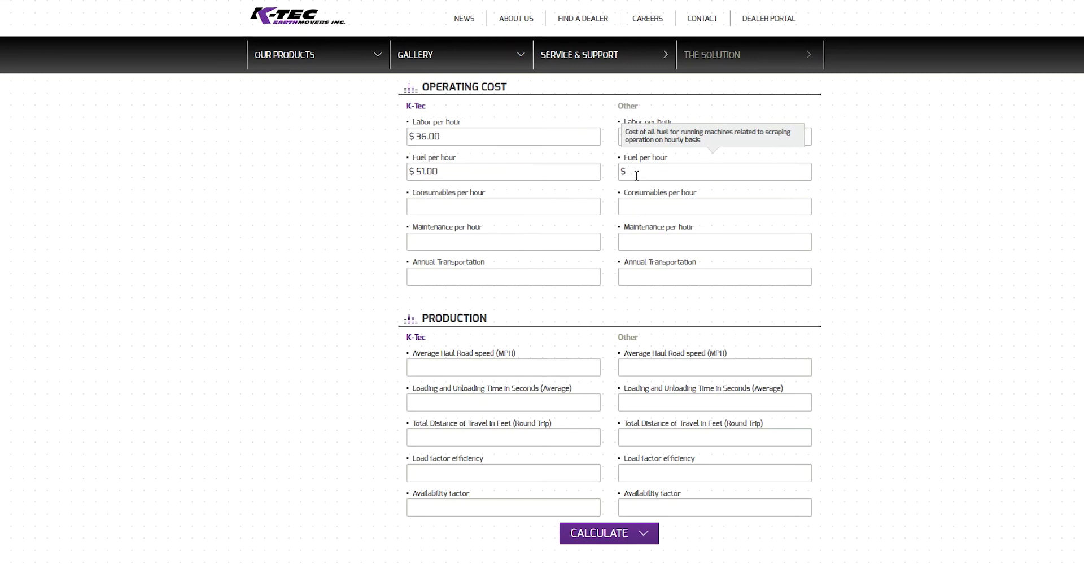
pyautogui.write('66')
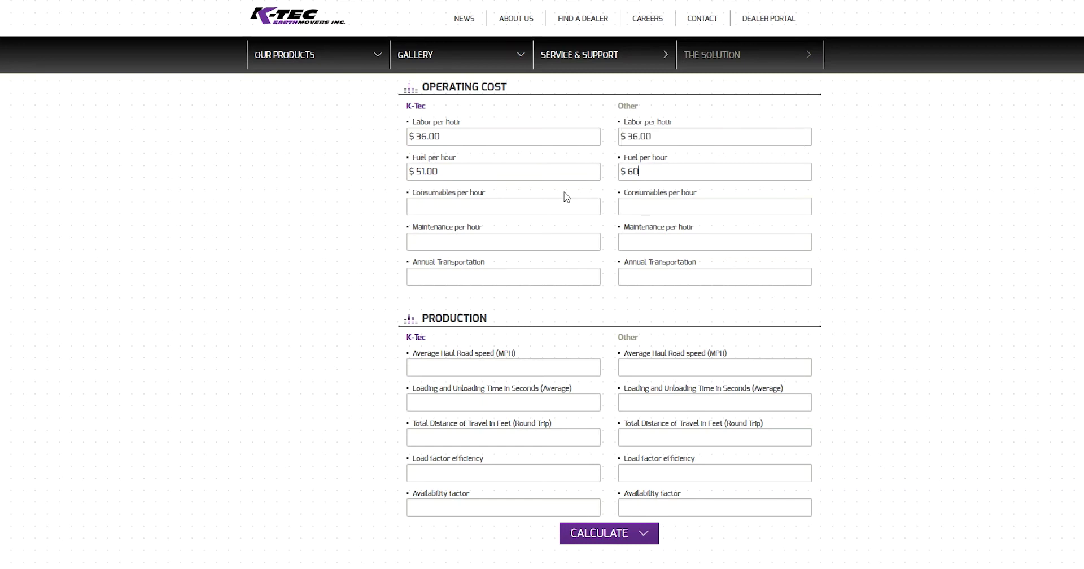
pyautogui.click(515, 206)
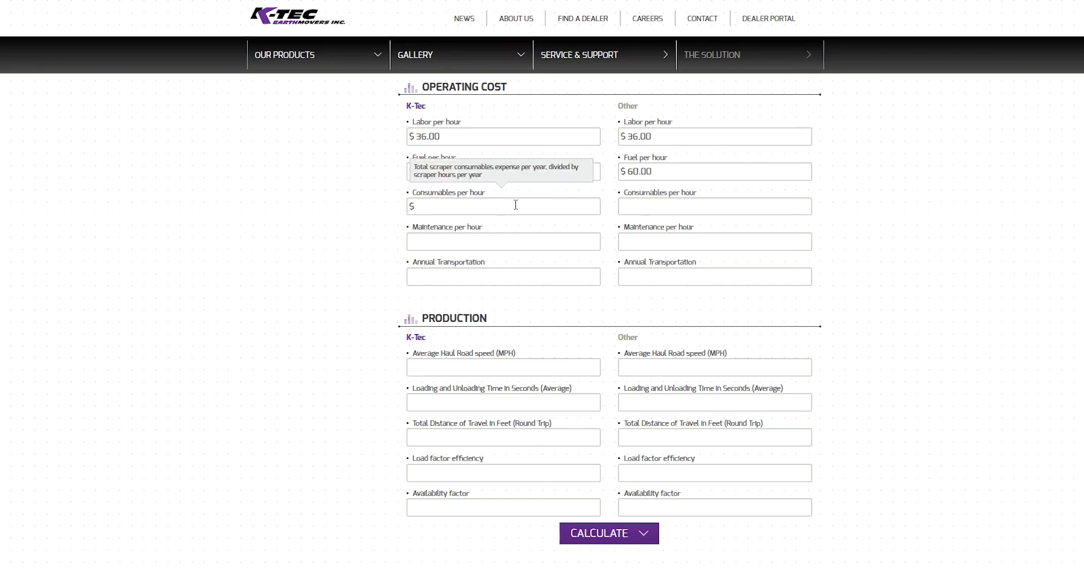
pyautogui.write('5')
pyautogui.click(684, 204)
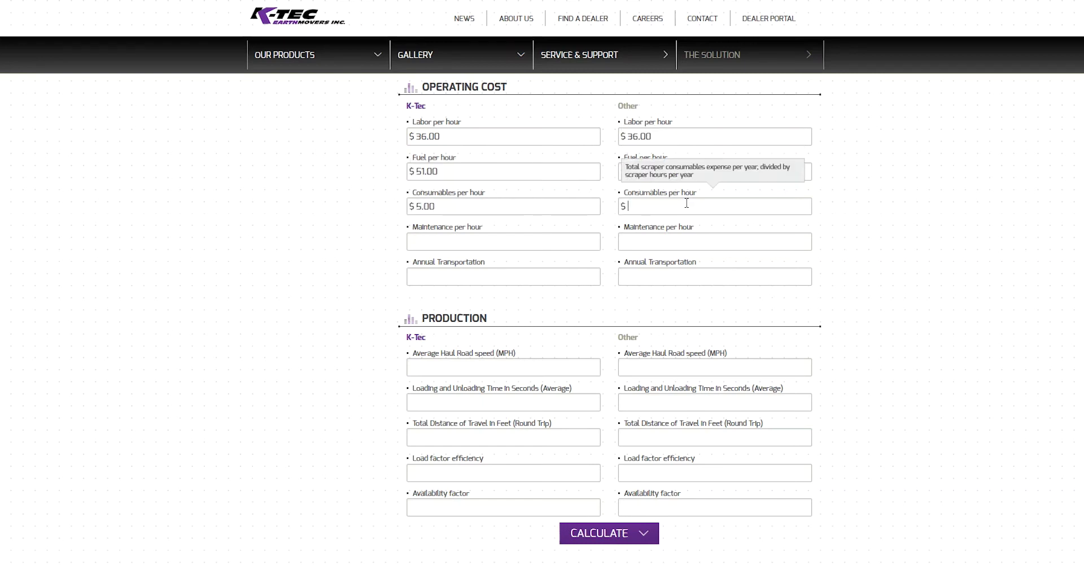
pyautogui.write('5')
# Step: Enter maintenance of $15 K-Tec and $20 Other per hour, and $0 annual transportation for both
pyautogui.click(487, 241)
pyautogui.write('1')
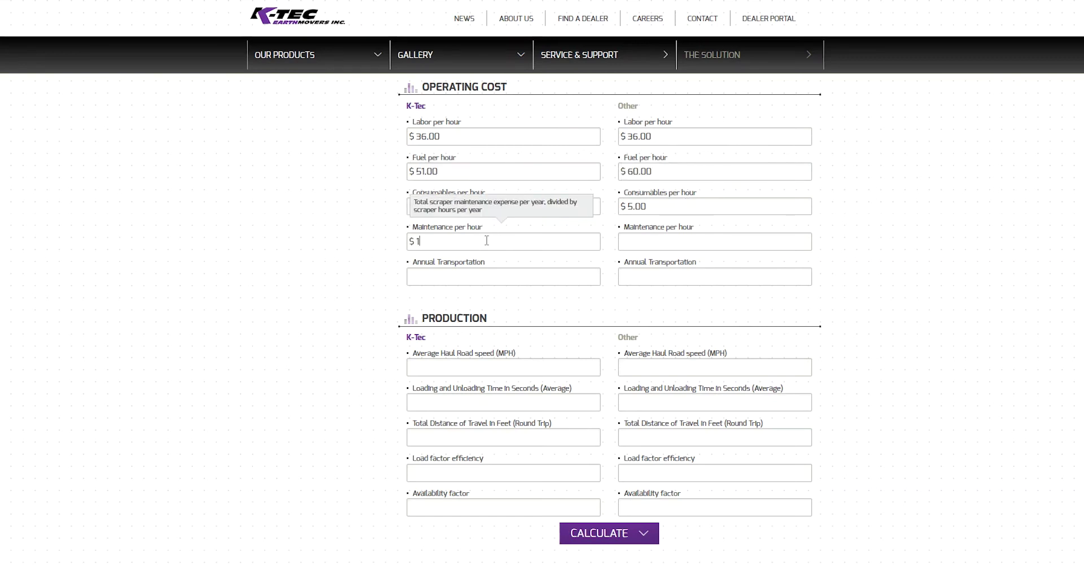
pyautogui.write('5')
pyautogui.click(645, 237)
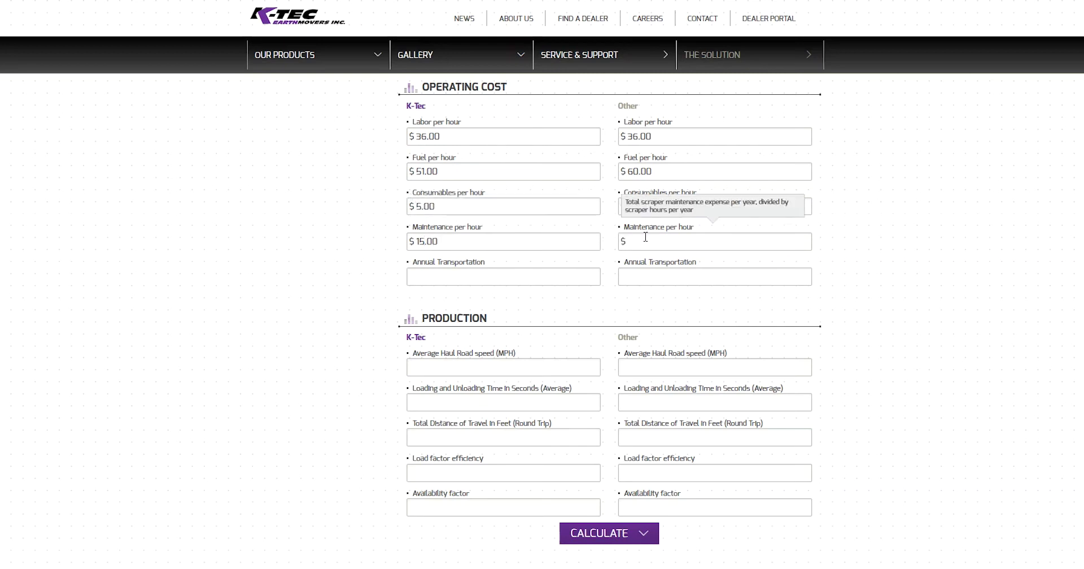
pyautogui.write('20')
pyautogui.click(526, 272)
pyautogui.write('0')
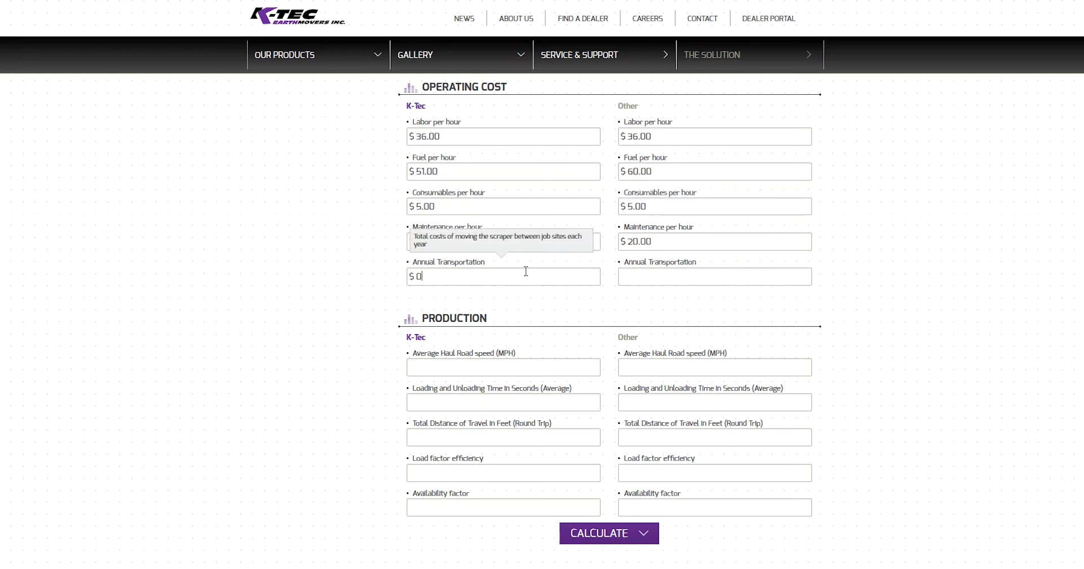
pyautogui.click(629, 277)
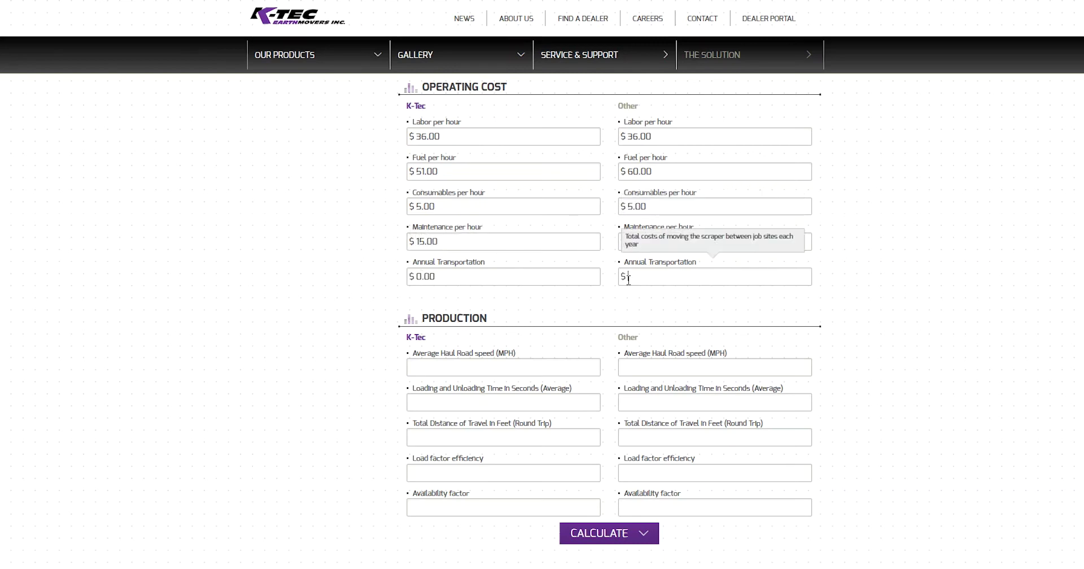
pyautogui.write('0')
pyautogui.click(644, 300)
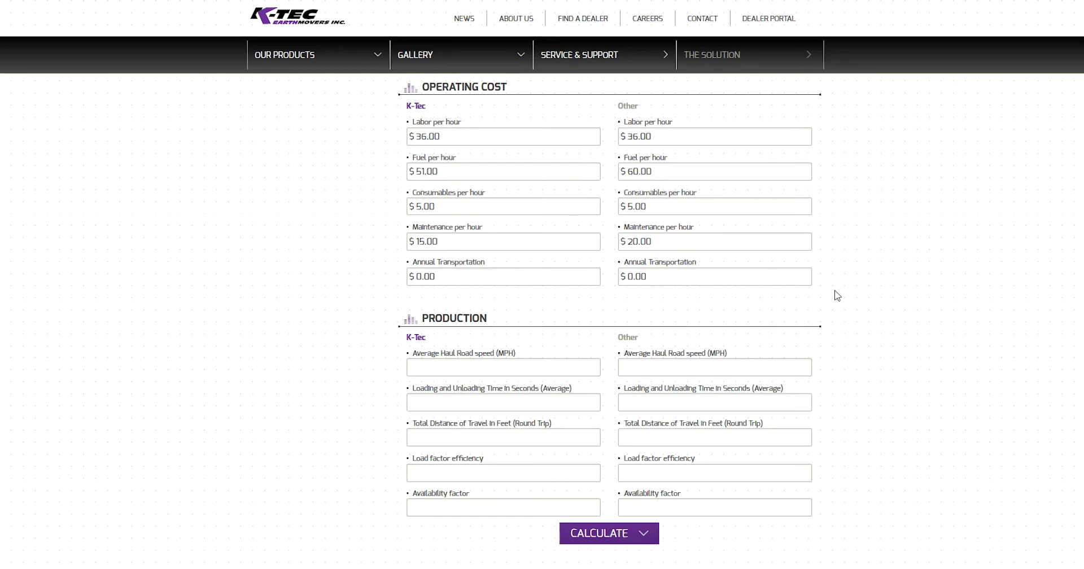
# Step: Enter a 22 MPH haul road speed and 110-second loading/unloading time in both columns
pyautogui.scroll(-4, 845, 295)
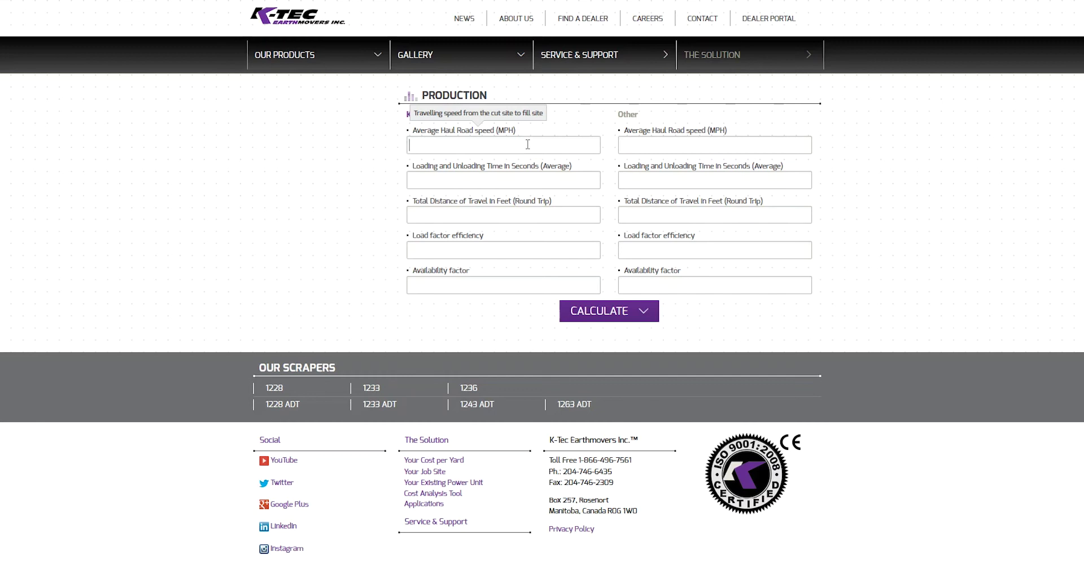
pyautogui.write('22')
pyautogui.click(647, 145)
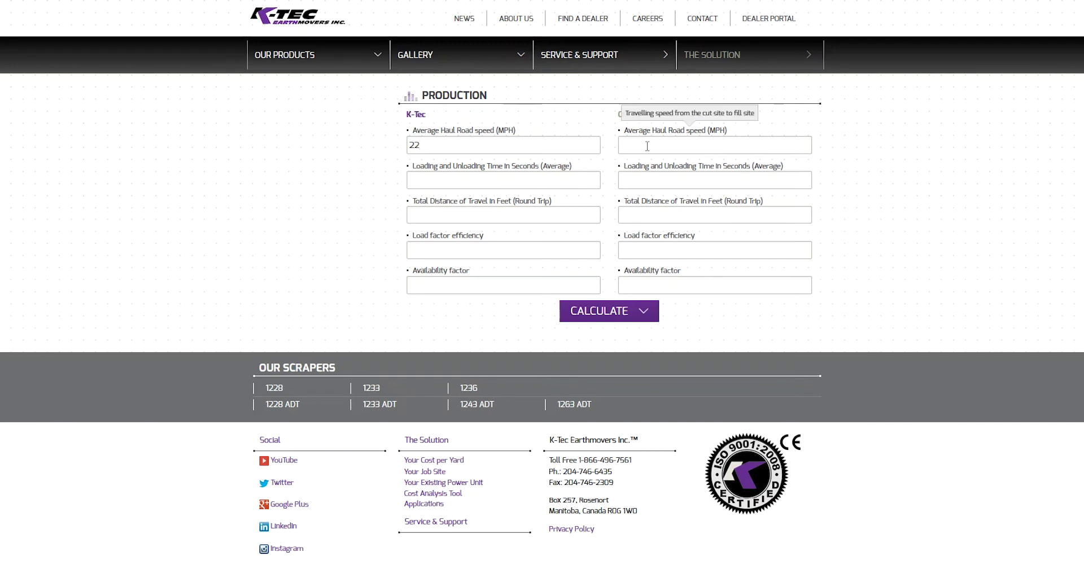
pyautogui.write('22')
pyautogui.click(528, 176)
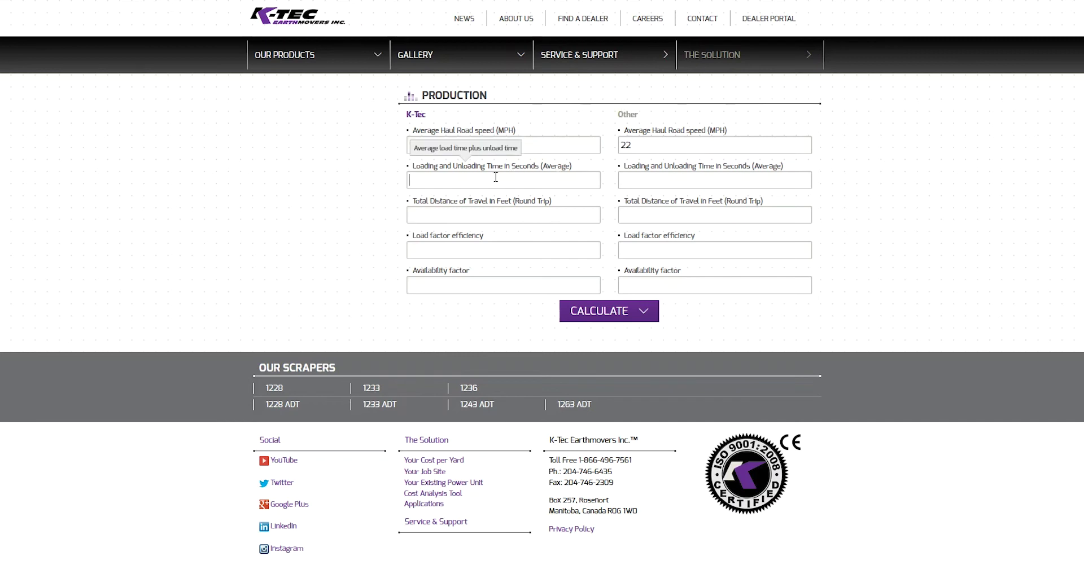
pyautogui.write('110')
pyautogui.click(642, 177)
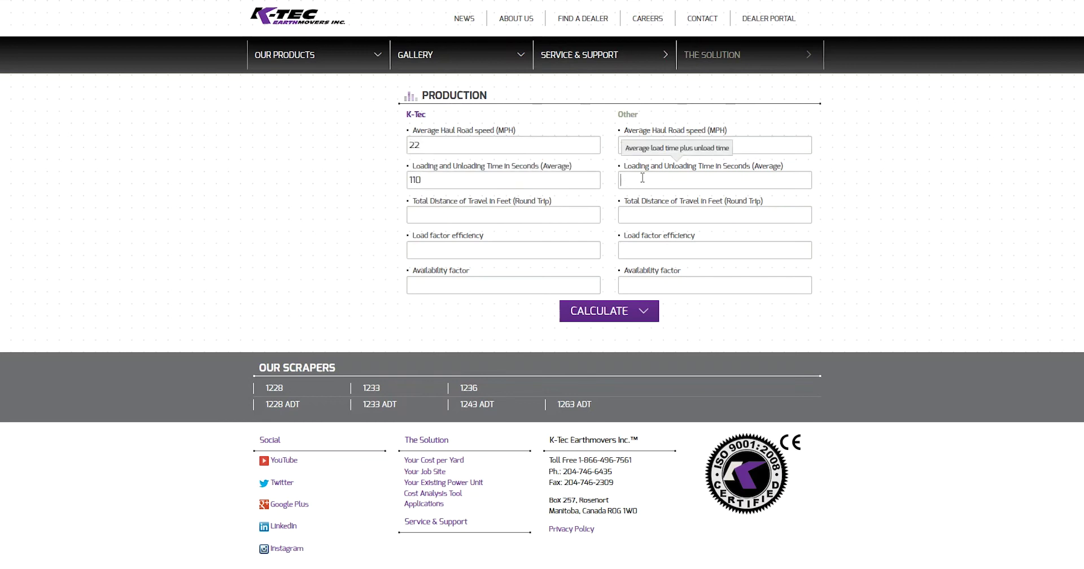
pyautogui.write('110')
# Step: Set the total travel distance to 5,000 feet for both machines
pyautogui.click(482, 215)
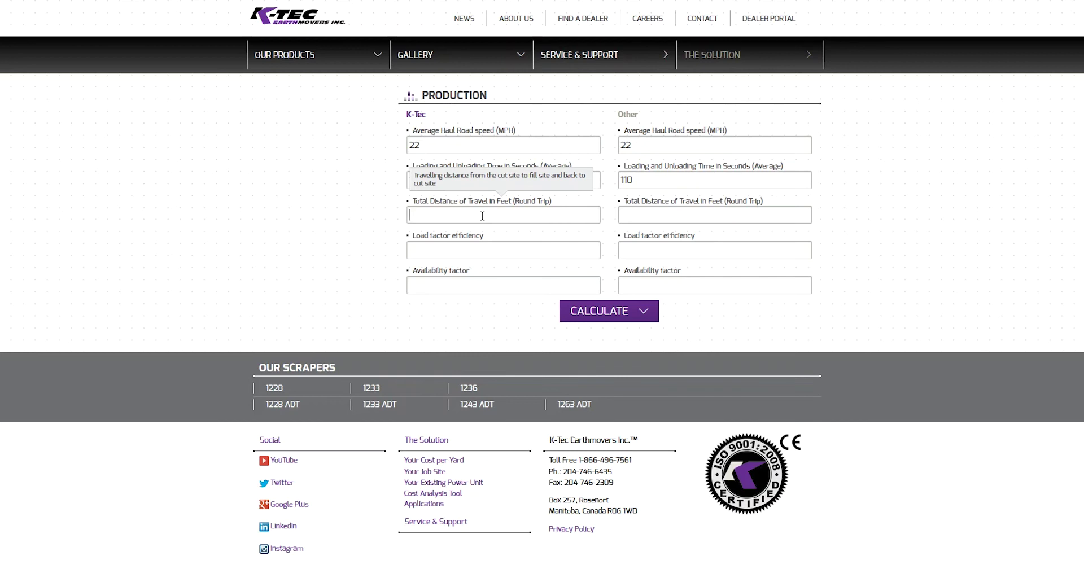
pyautogui.write('5000')
pyautogui.click(636, 218)
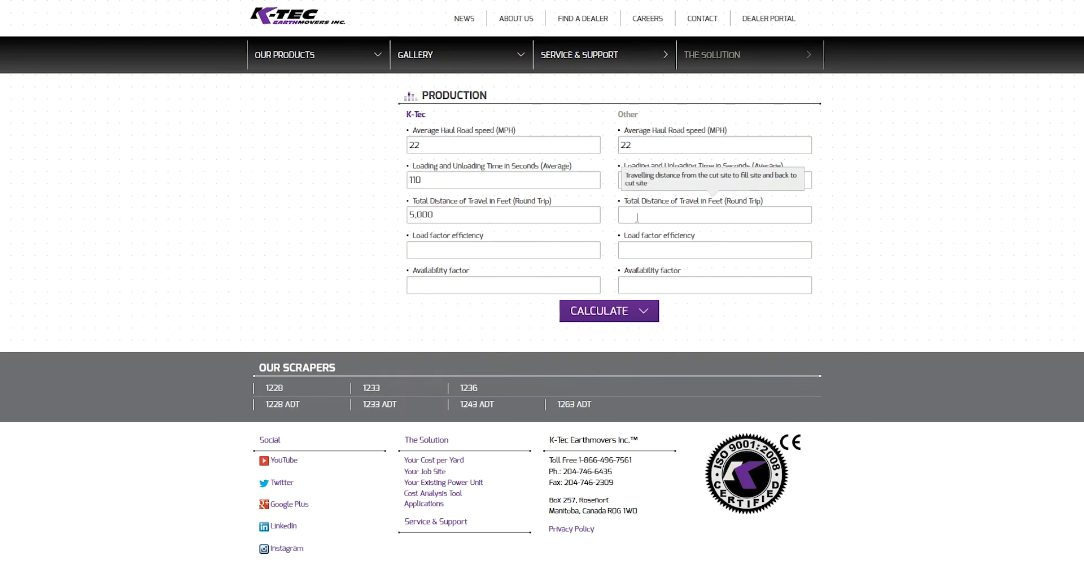
pyautogui.write('5000')
# Step: Enter load factor efficiency 90% K-Tec and 84% Other, and 85% availability in both
pyautogui.click(538, 250)
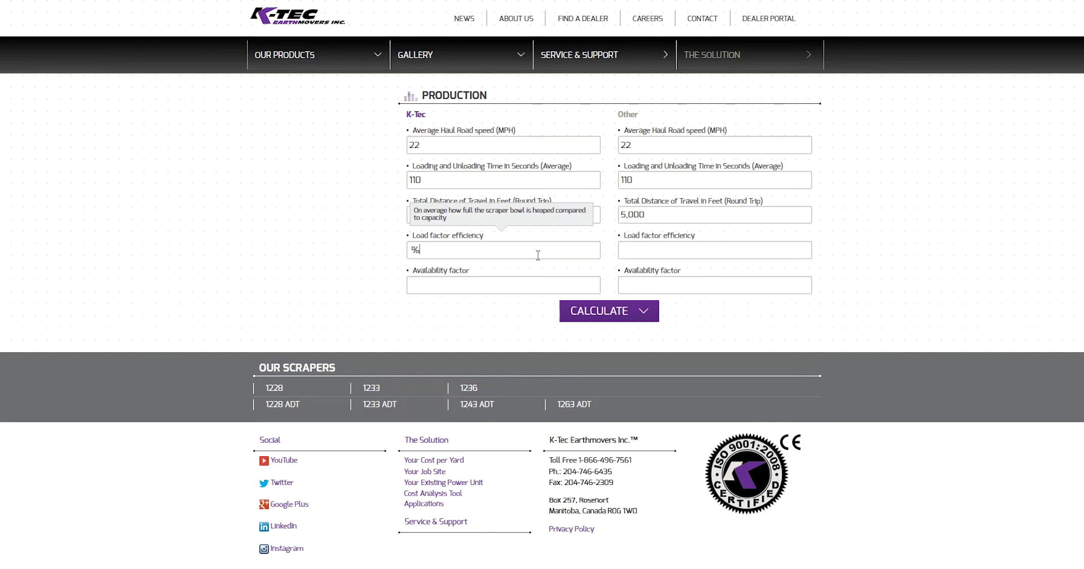
pyautogui.write('90')
pyautogui.click(661, 255)
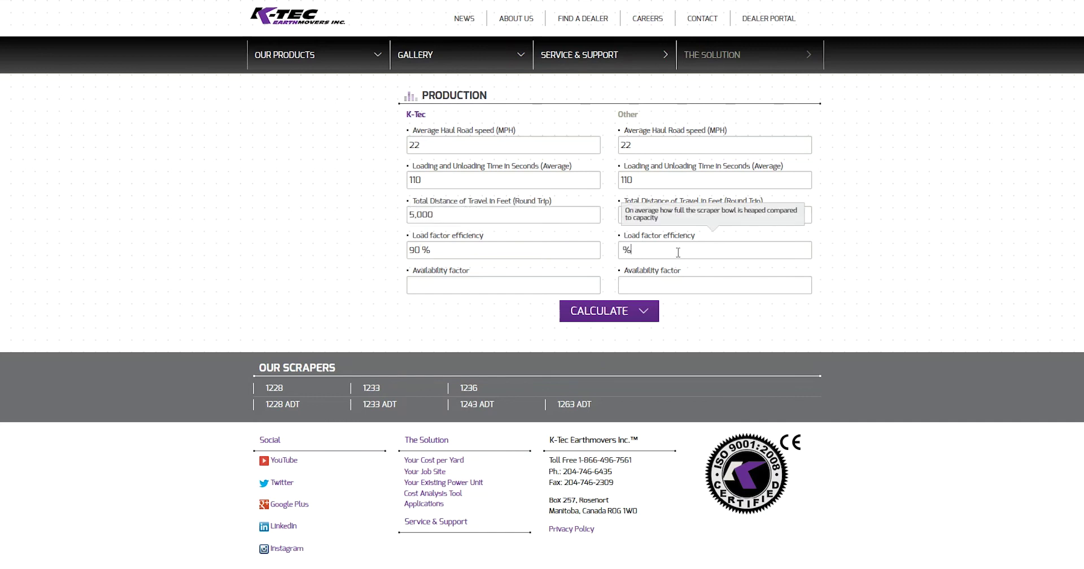
pyautogui.write('84')
pyautogui.click(474, 285)
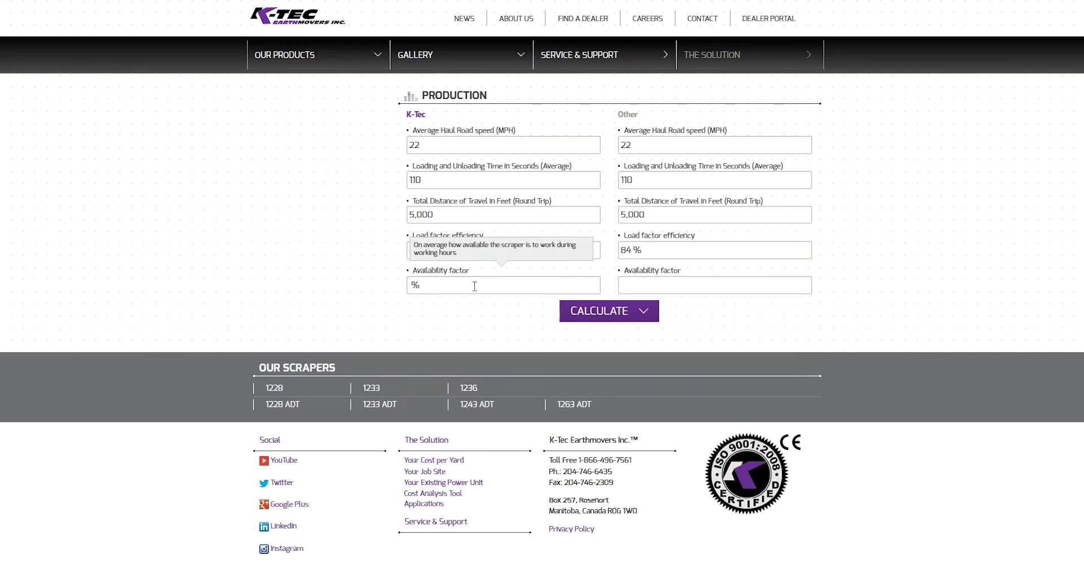
pyautogui.write('85')
pyautogui.click(636, 282)
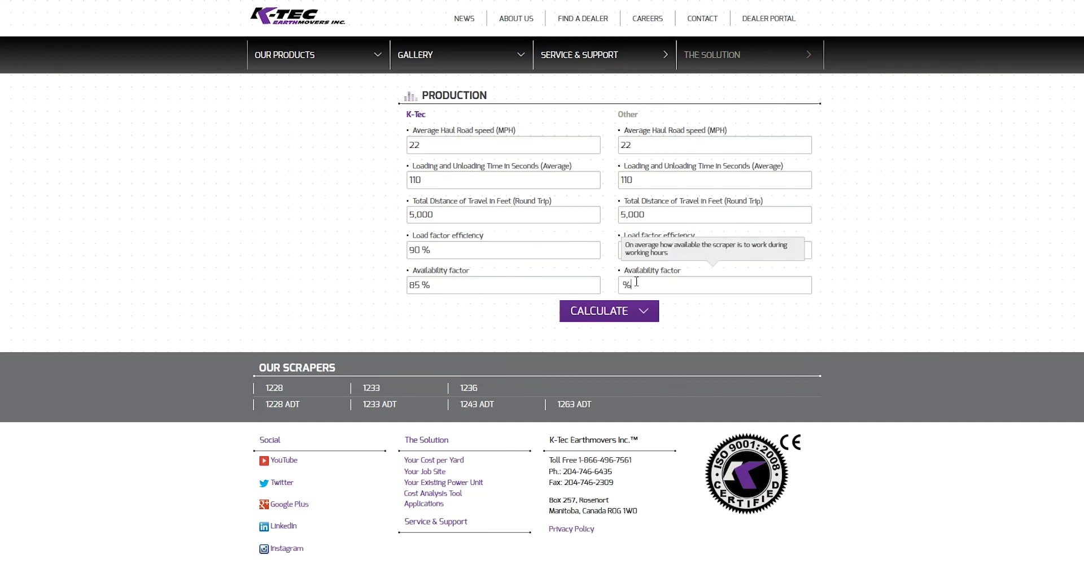
pyautogui.write('85')
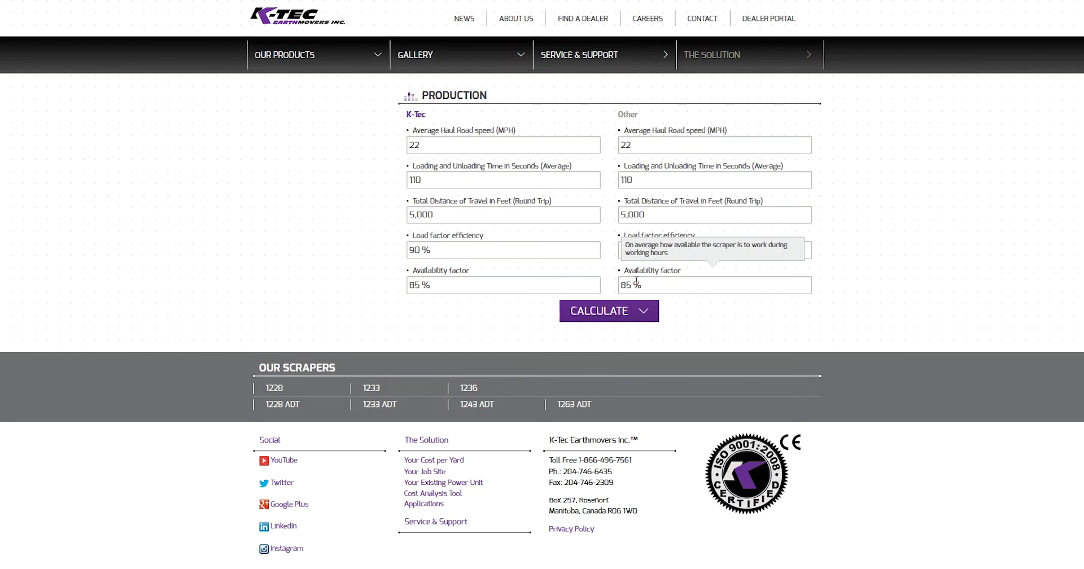
pyautogui.click(675, 285)
# Step: Run CALCULATE, fill in first name, last name, e-mail and phone, and submit to see results
pyautogui.click(614, 316)
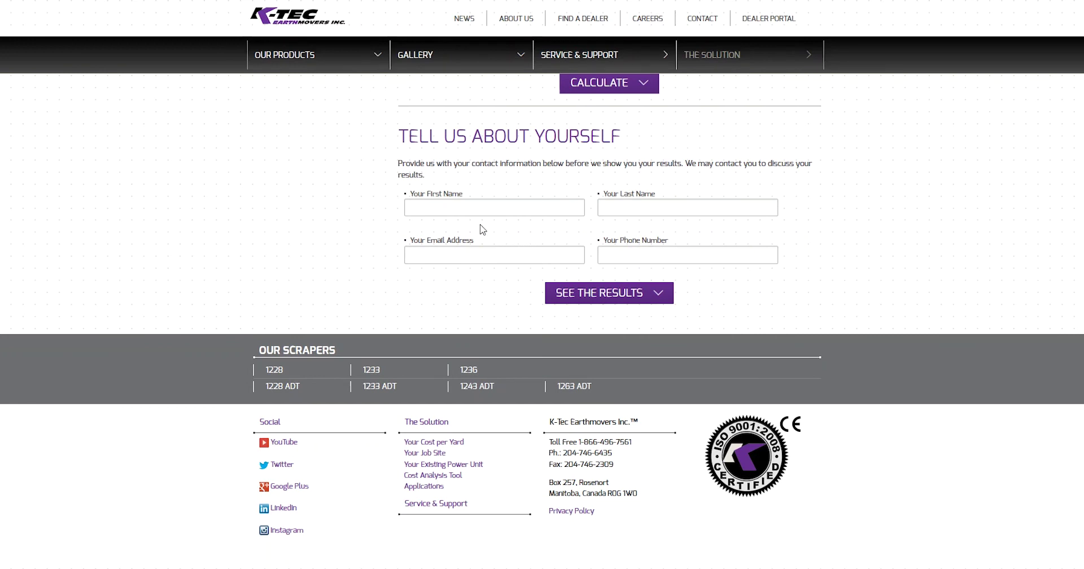
pyautogui.click(460, 208)
pyautogui.write('John')
pyautogui.press('Tab')
pyautogui.write('Doe')
pyautogui.press('Tab')
pyautogui.press('Tab')
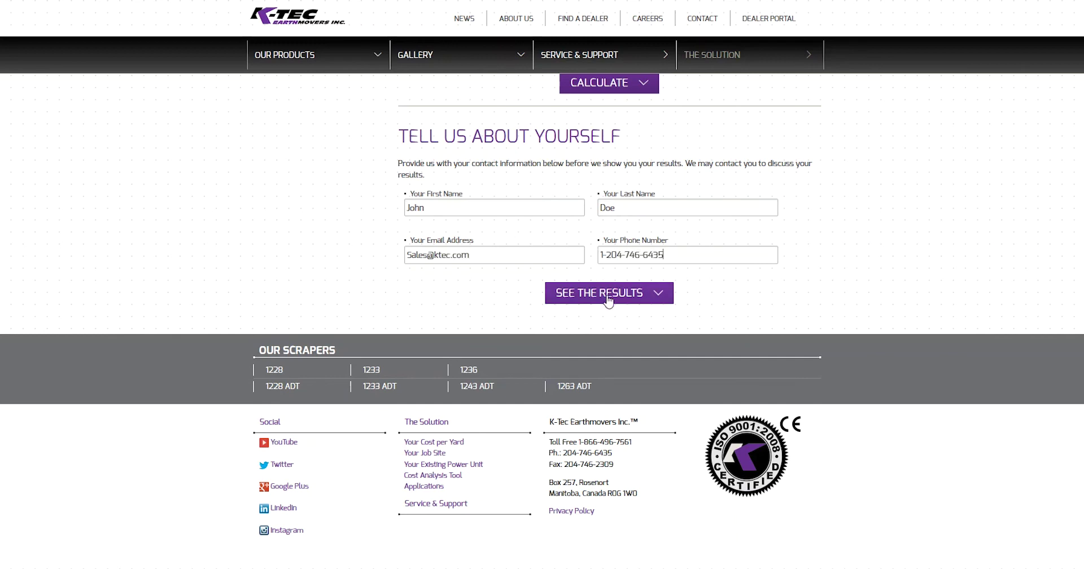
pyautogui.click(653, 304)
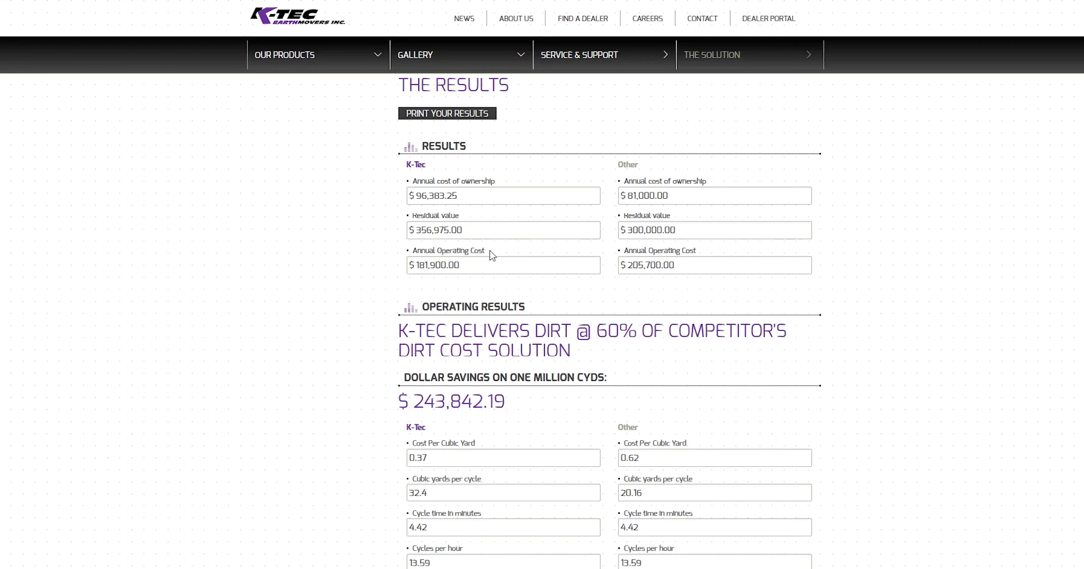
pyautogui.scroll(-3, 342, 298)
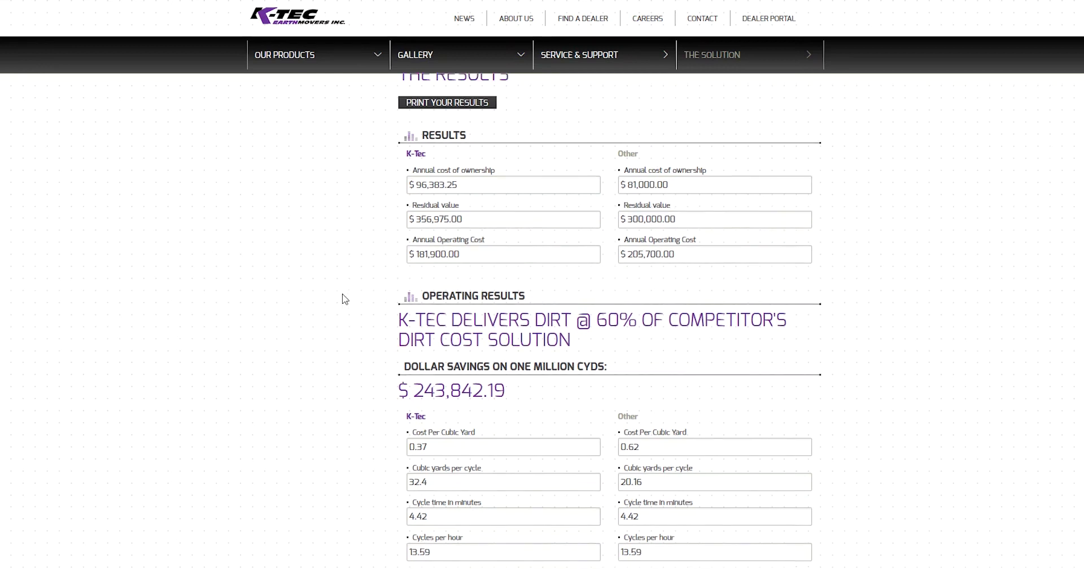
pyautogui.scroll(-1, 342, 298)
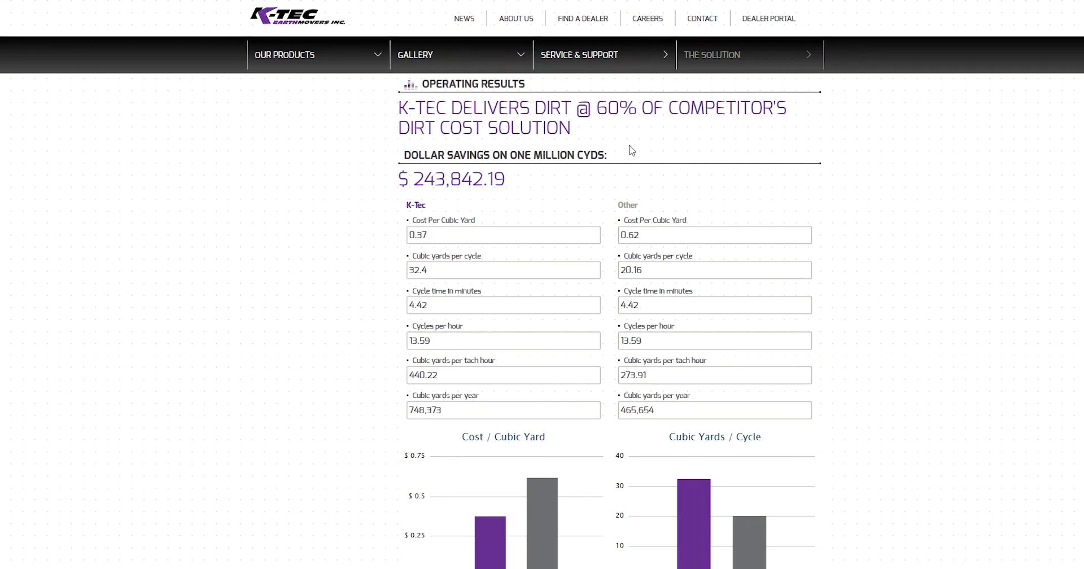
pyautogui.scroll(-1, 630, 172)
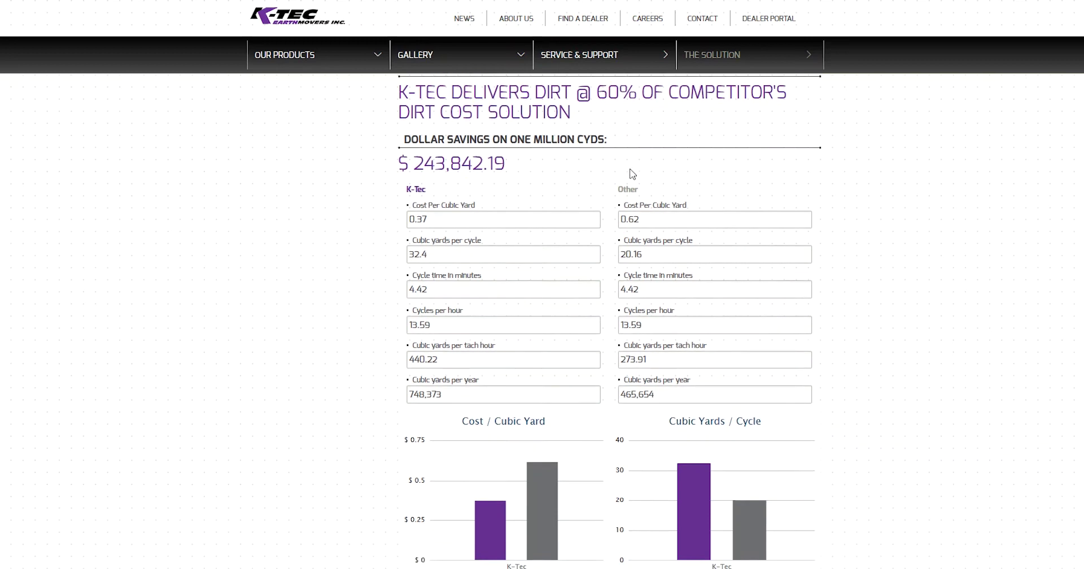
pyautogui.scroll(-2, 631, 172)
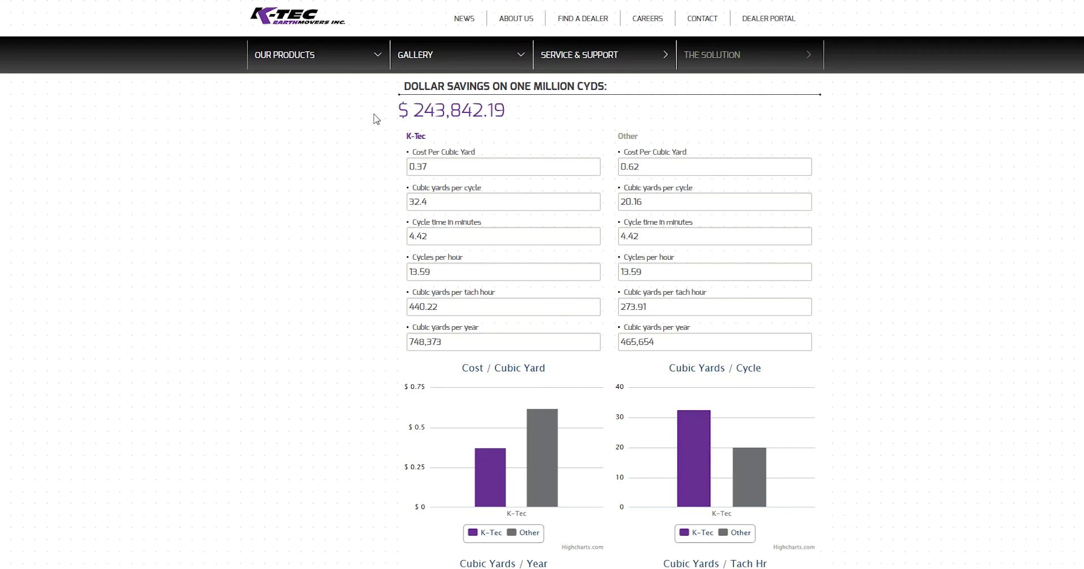
pyautogui.scroll(-1, 381, 155)
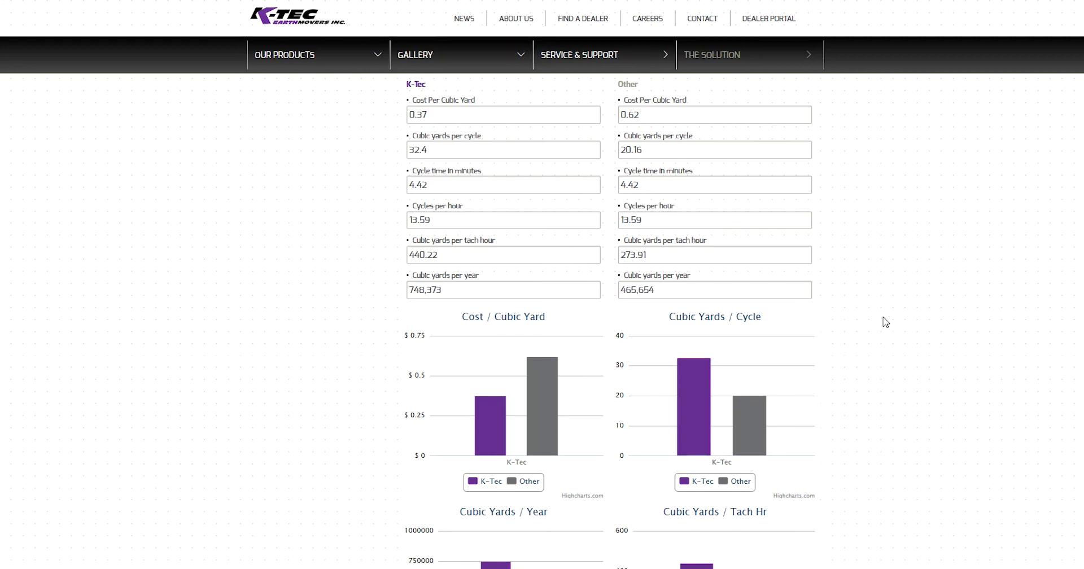
pyautogui.scroll(-3, 883, 320)
pyautogui.scroll(-2, 885, 322)
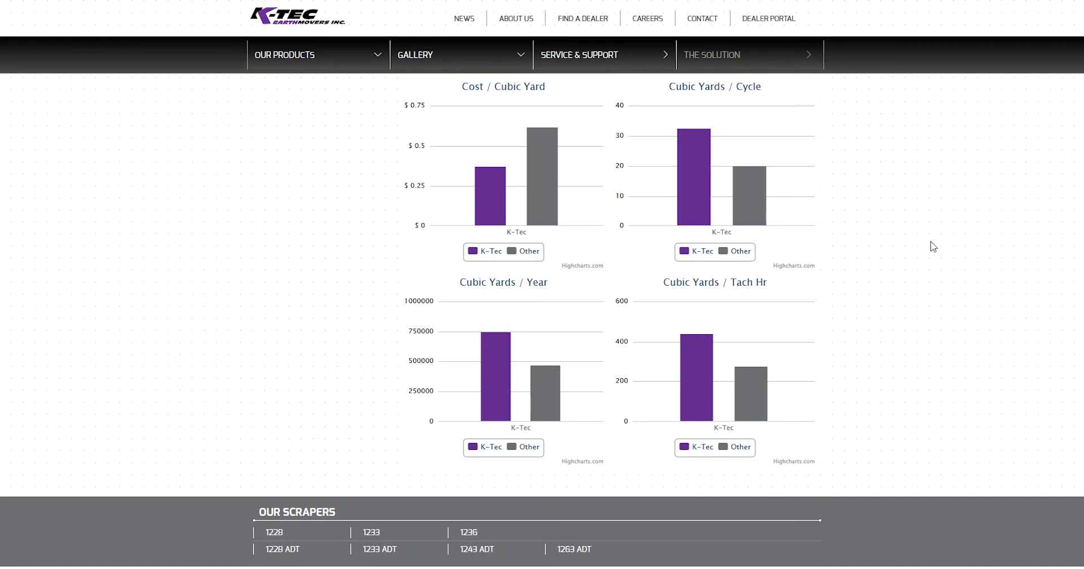
pyautogui.scroll(12, 871, 346)
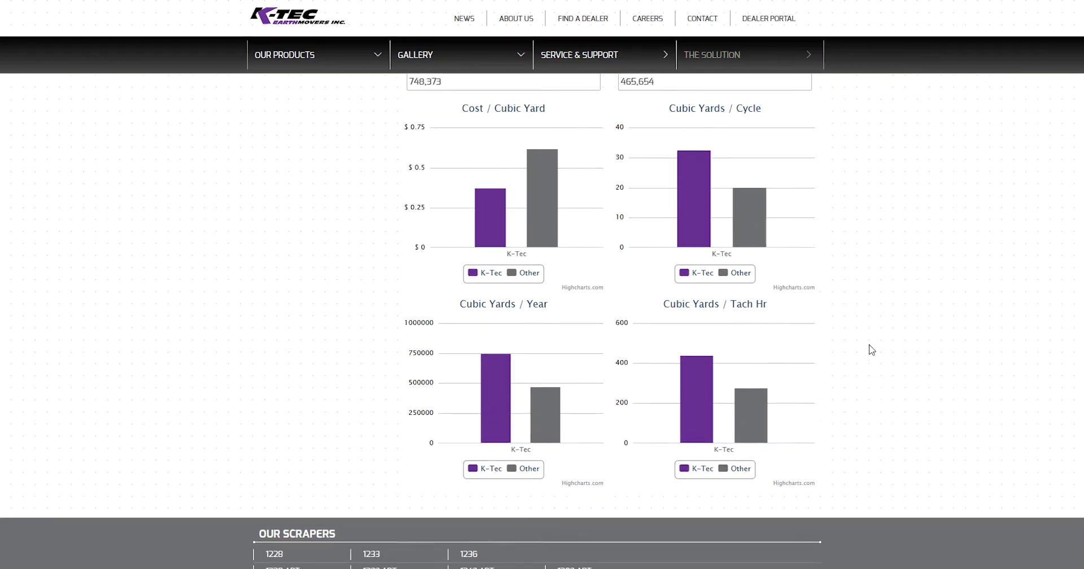
# Step: Print the cost analysis results page to the selected printer
pyautogui.scroll(2, 871, 350)
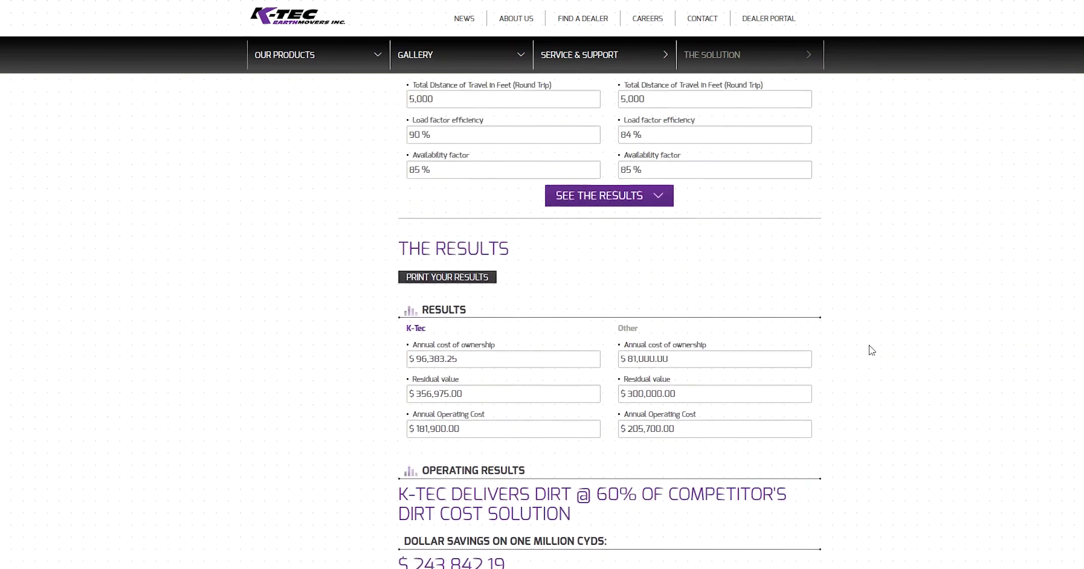
pyautogui.click(486, 287)
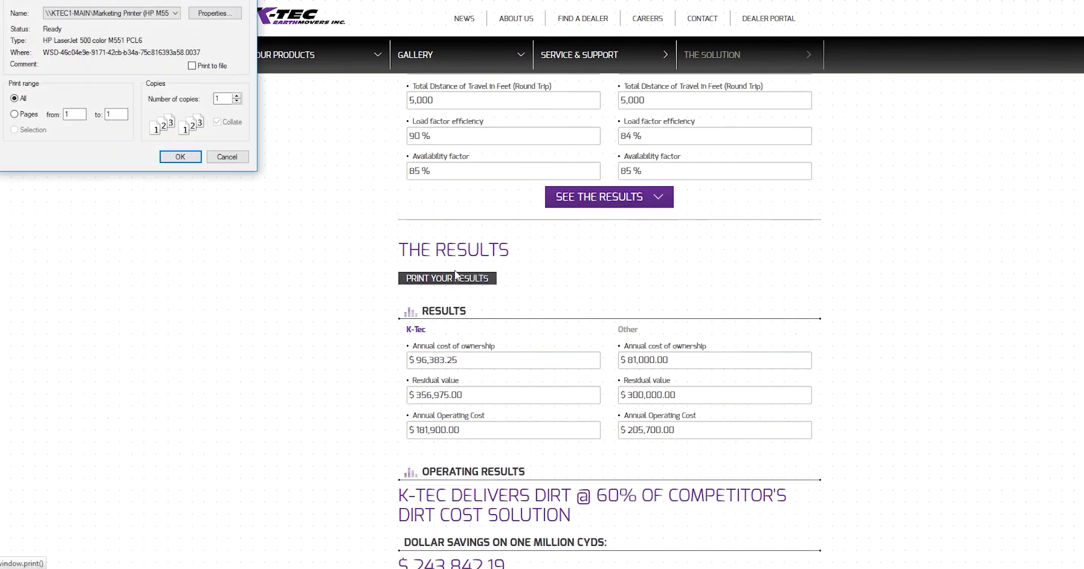
pyautogui.click(179, 158)
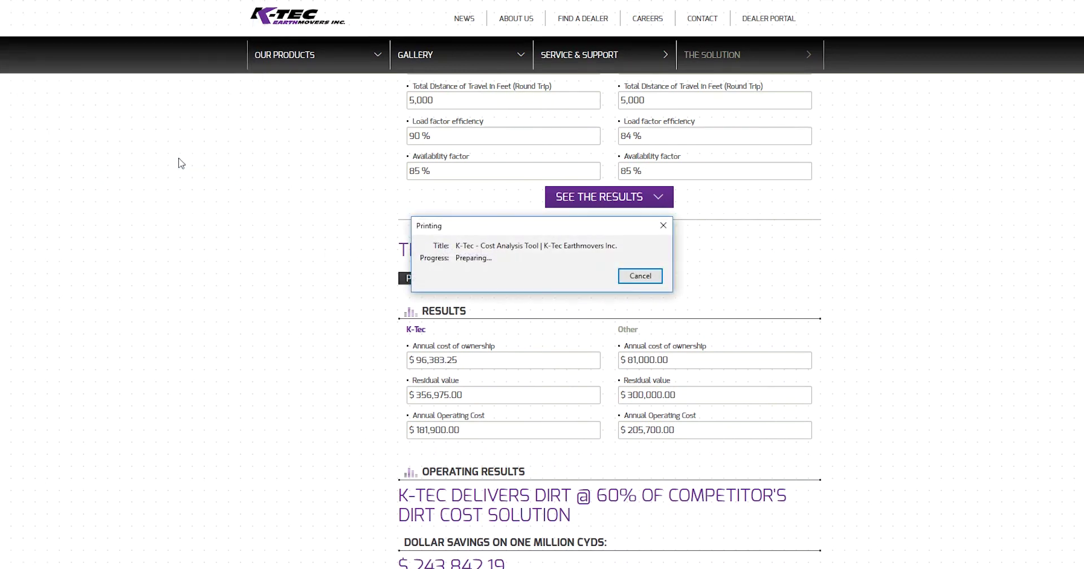